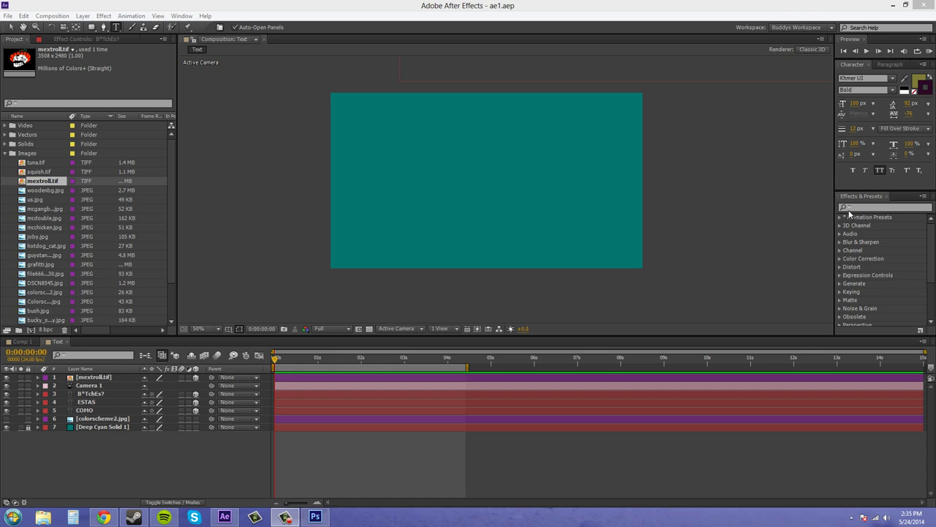
- Play a RAM preview of the Text composition with COMO, ESTAS and B*TCHES animating in
click(11, 26)
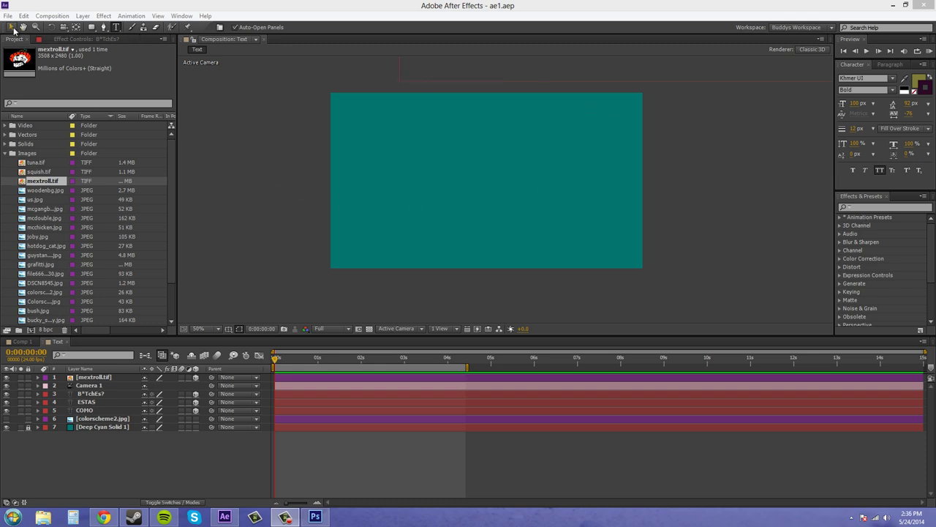
click(929, 51)
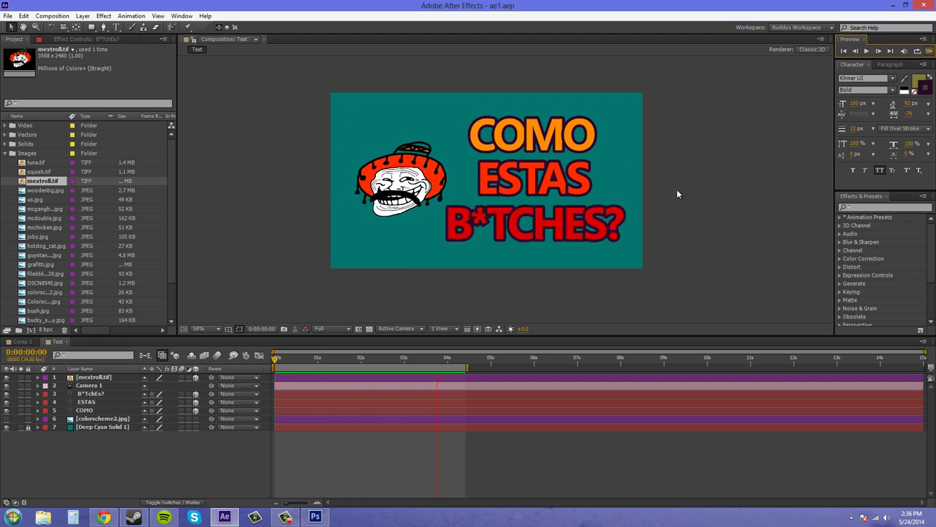
- Stop the preview and hide the top four layers in the timeline
click(929, 53)
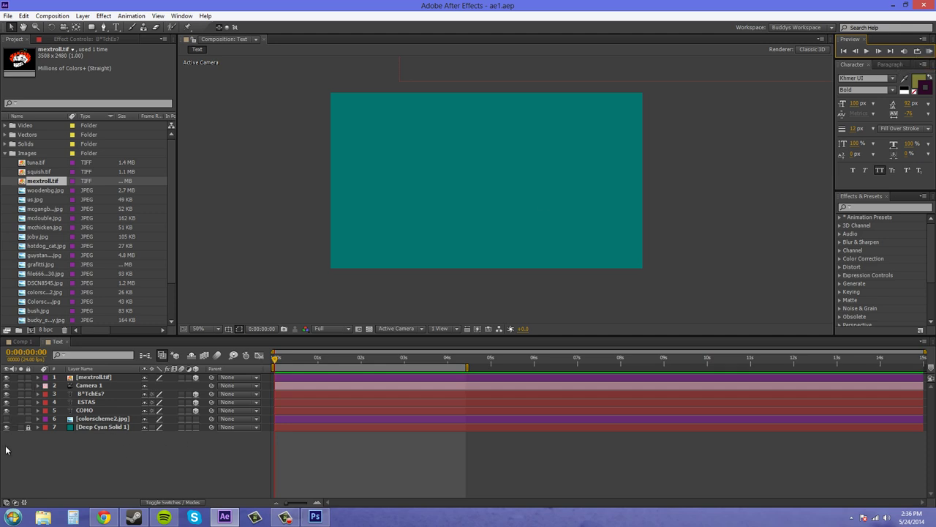
click(84, 411)
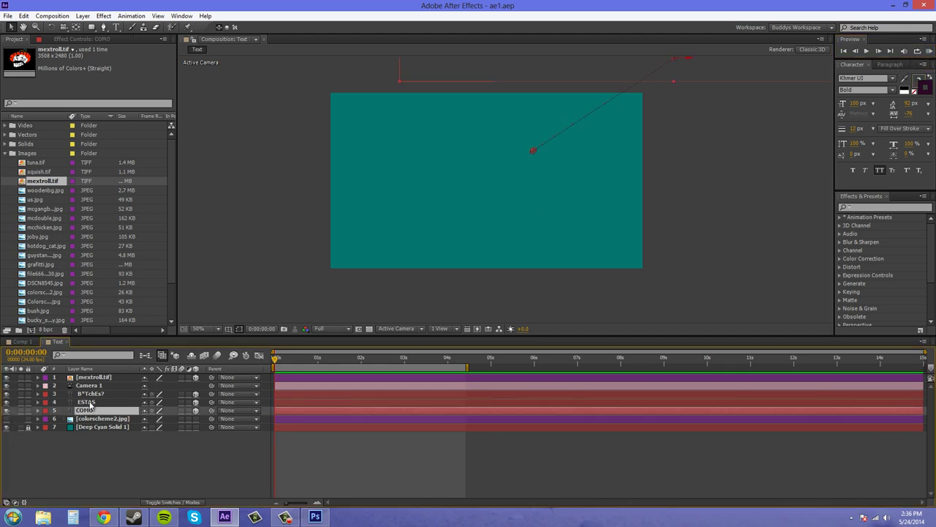
click(6, 410)
drag(6, 401, 6, 376)
- Show the colorscheme2.jpg colour strip, briefly toggling the teal background off and on
click(85, 460)
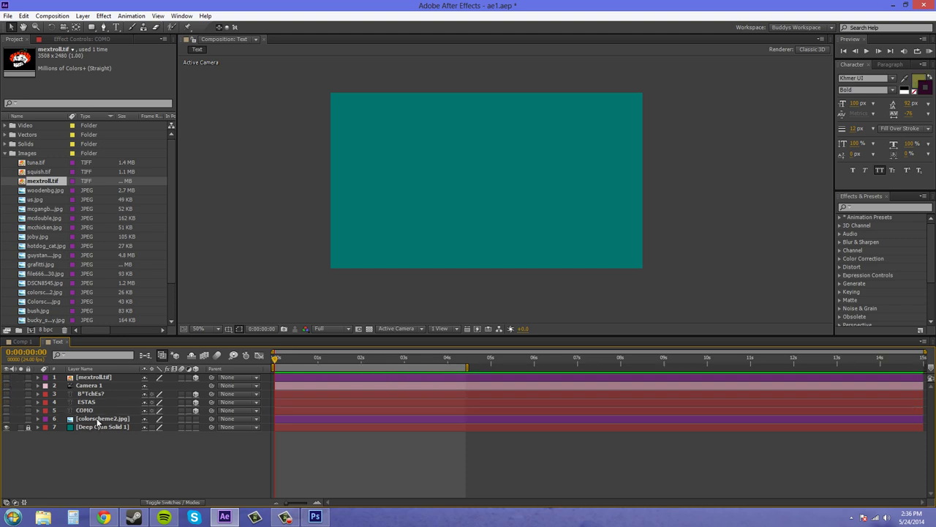
click(100, 419)
click(6, 418)
click(696, 146)
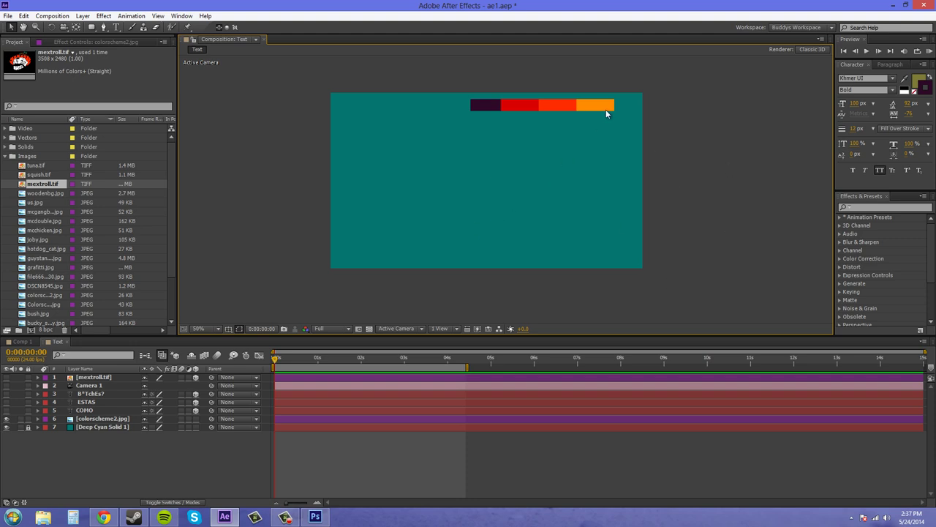
click(6, 426)
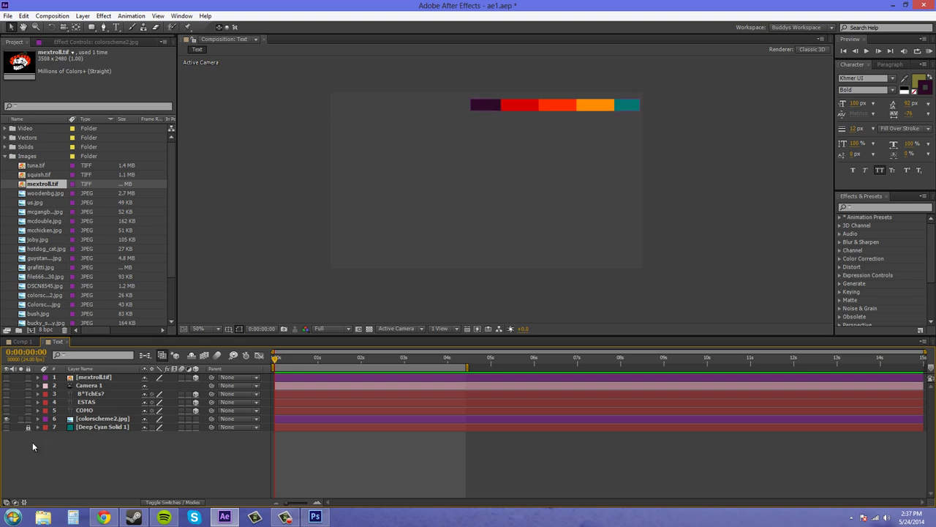
click(6, 427)
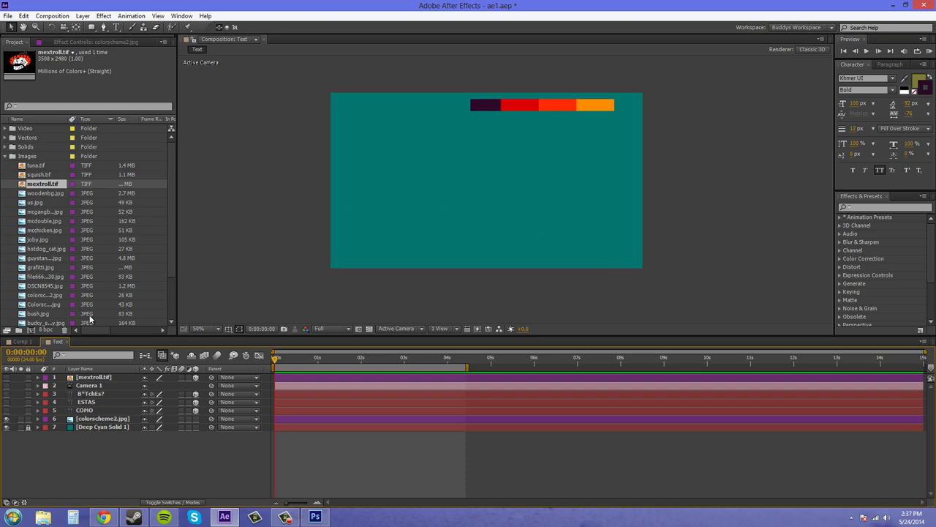
- Type a new COMO text layer left of centre below the strip and view the comp at 100%
click(115, 28)
click(483, 170)
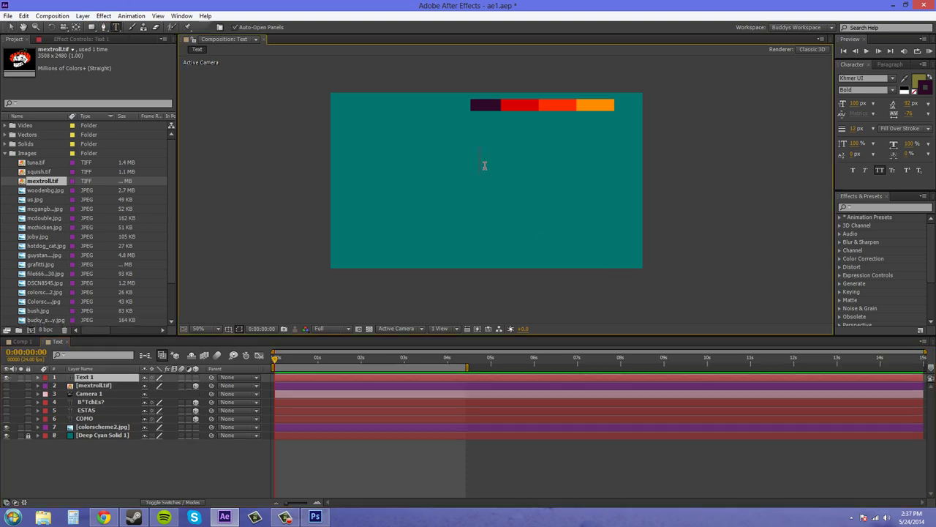
text(COMO)
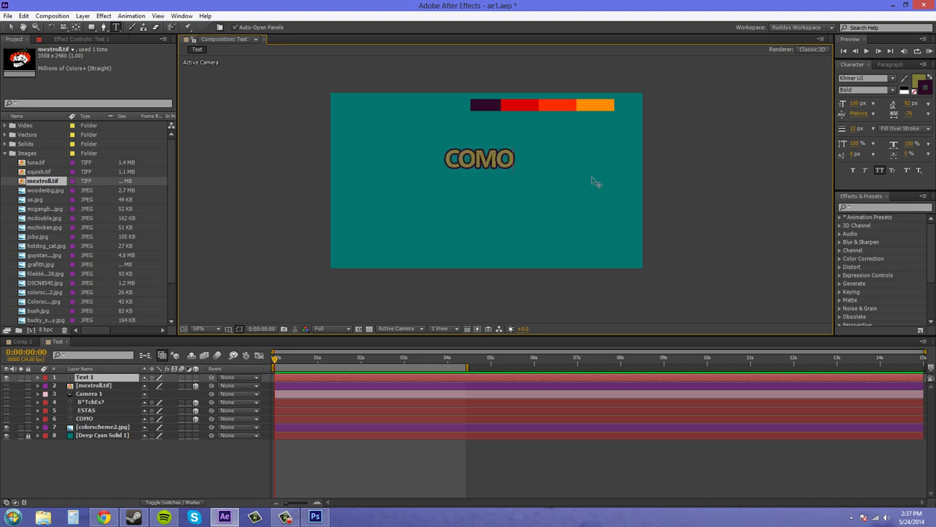
click(11, 27)
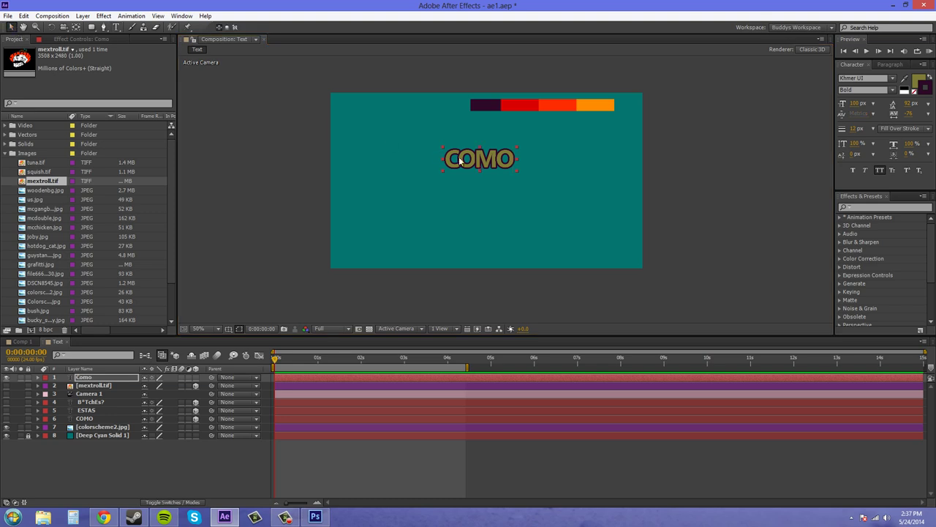
drag(476, 164, 488, 161)
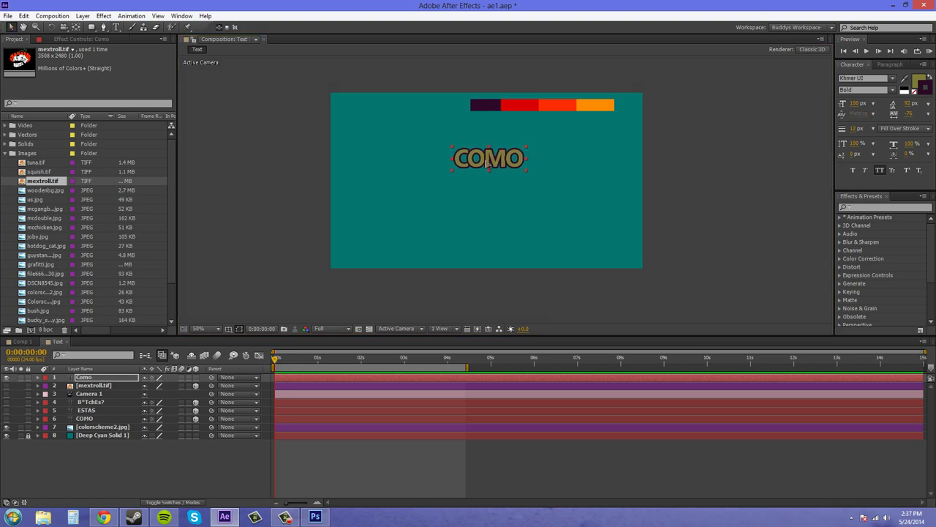
key(slash)
drag(557, 171, 595, 234)
drag(523, 197, 516, 189)
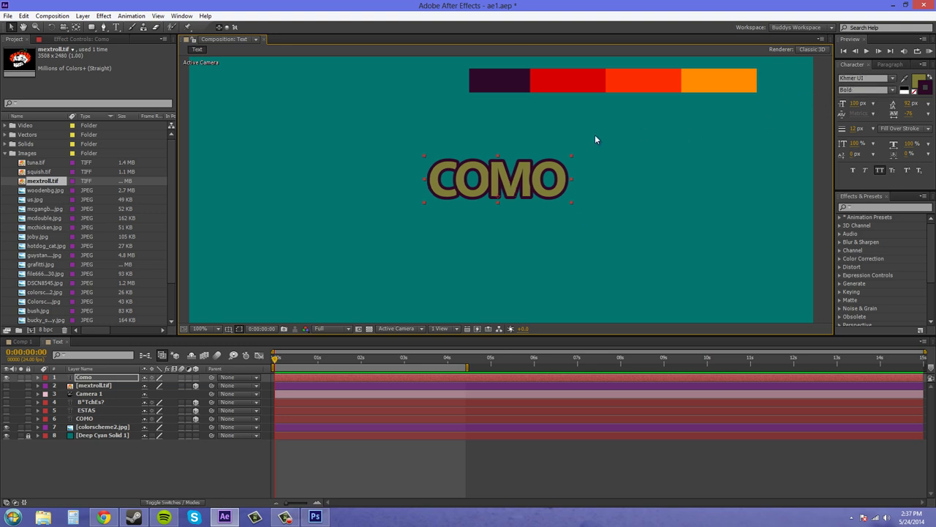
- Fill the COMO text with the orange sampled from the colour strip
double_click(510, 172)
click(905, 77)
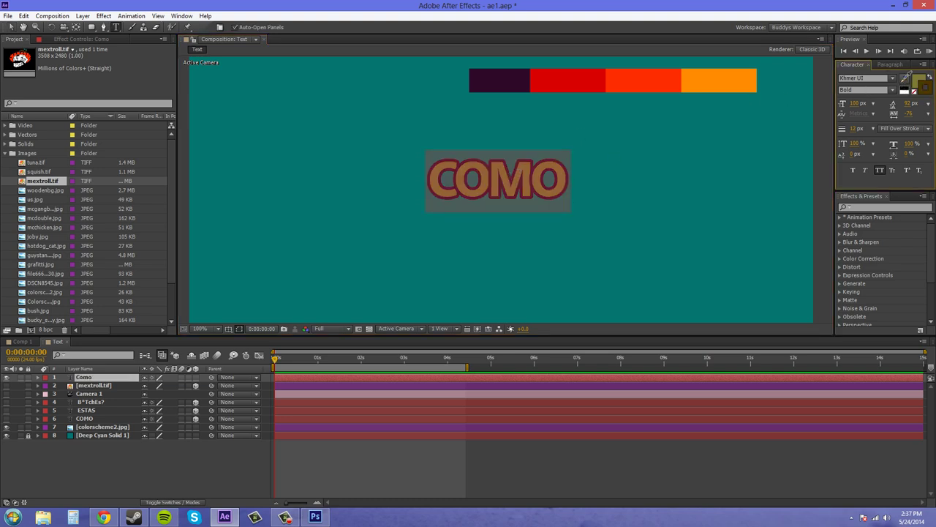
click(655, 72)
click(735, 81)
click(926, 89)
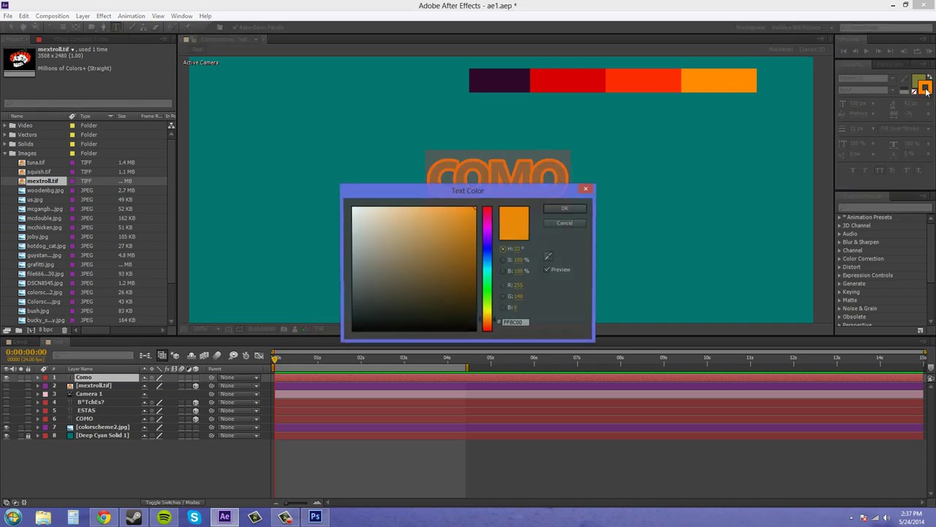
click(575, 225)
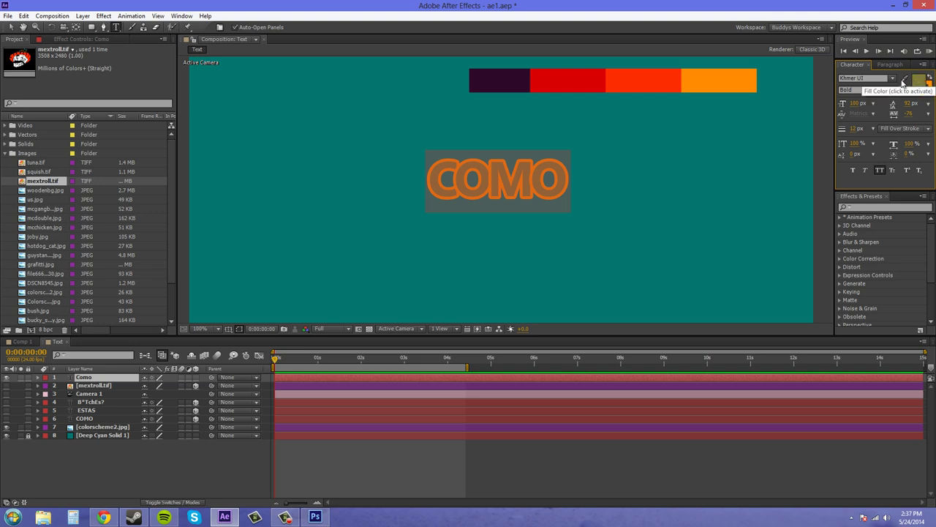
click(906, 78)
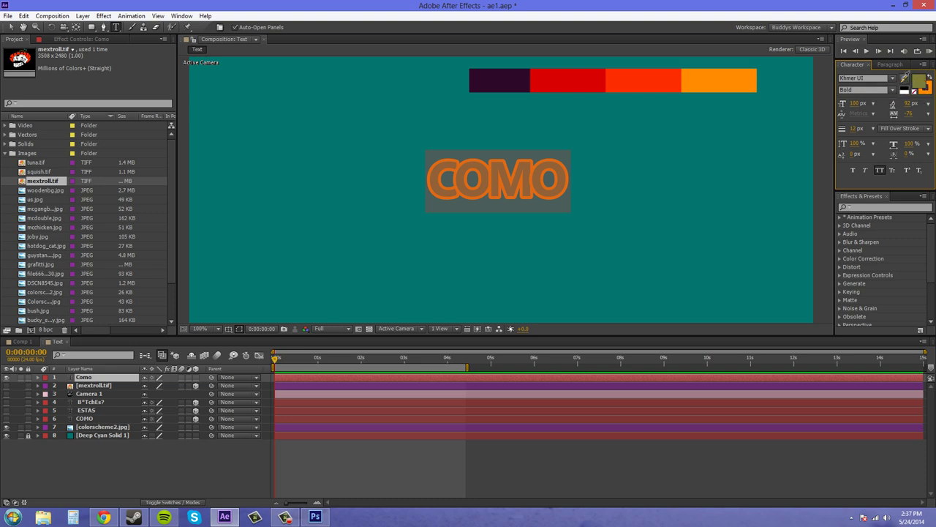
click(720, 79)
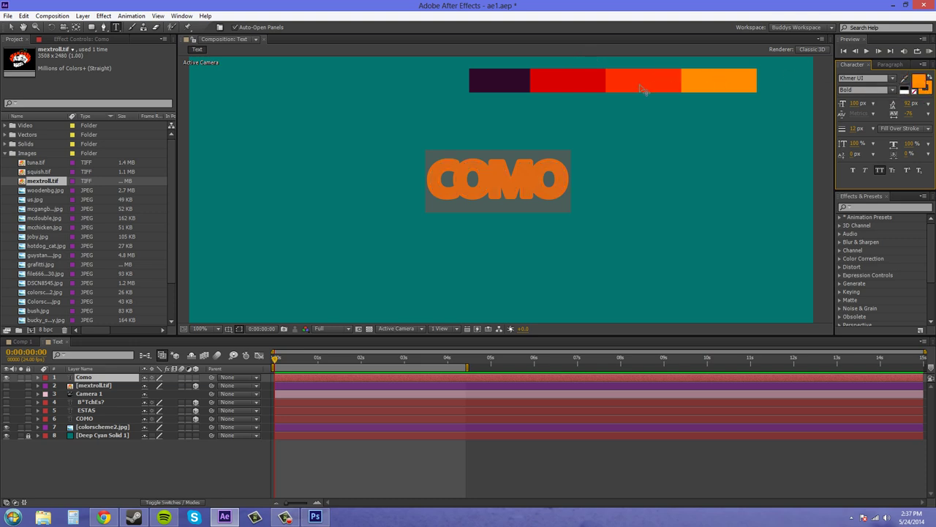
- Give COMO a dark purple outline sampled from the strip
click(925, 90)
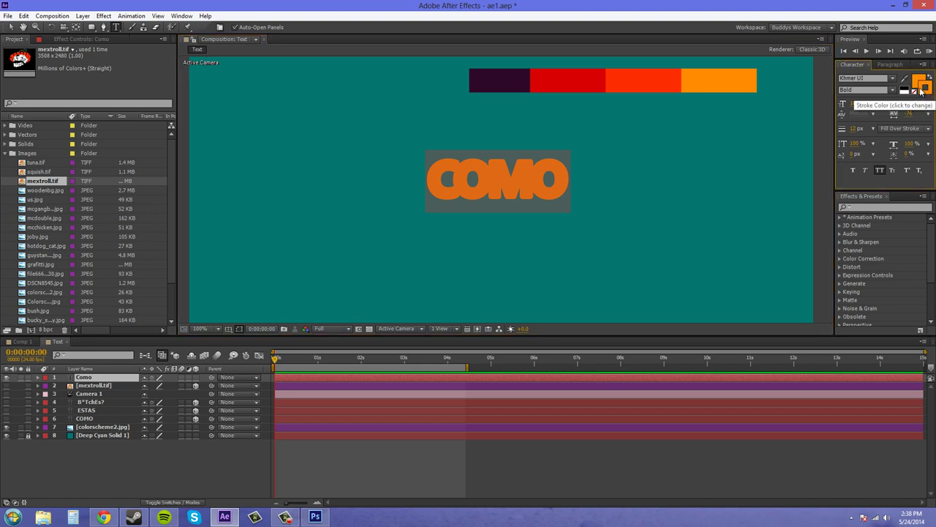
click(905, 78)
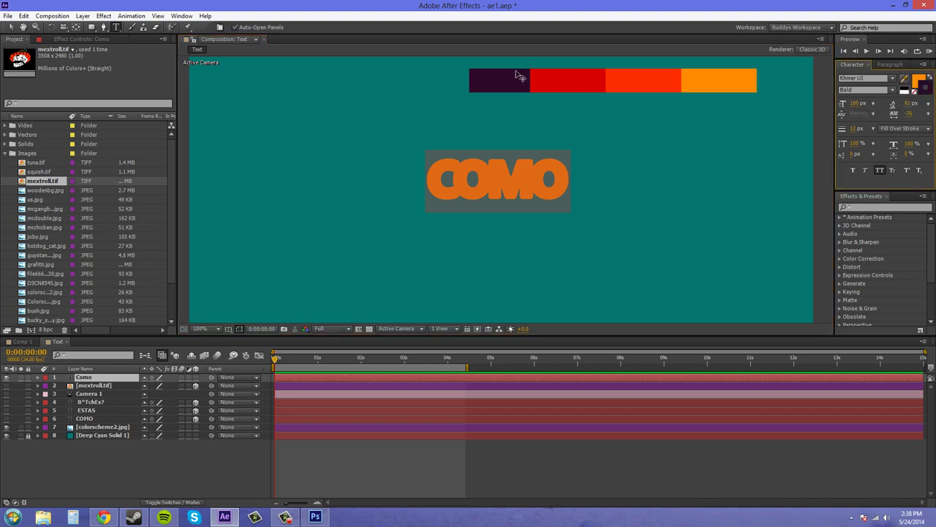
click(521, 71)
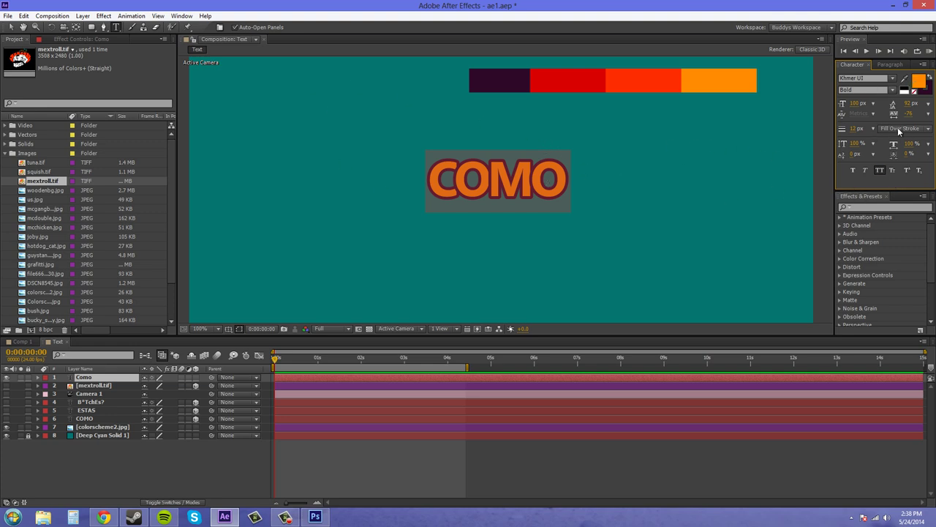
- Switch the COMO outline's line join to Round in the Character panel options
click(925, 65)
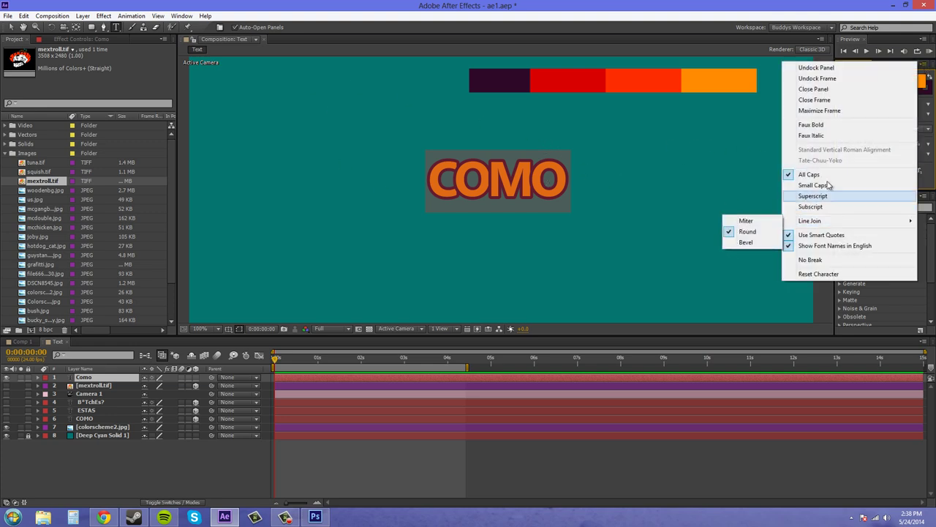
mouse_move(873, 221)
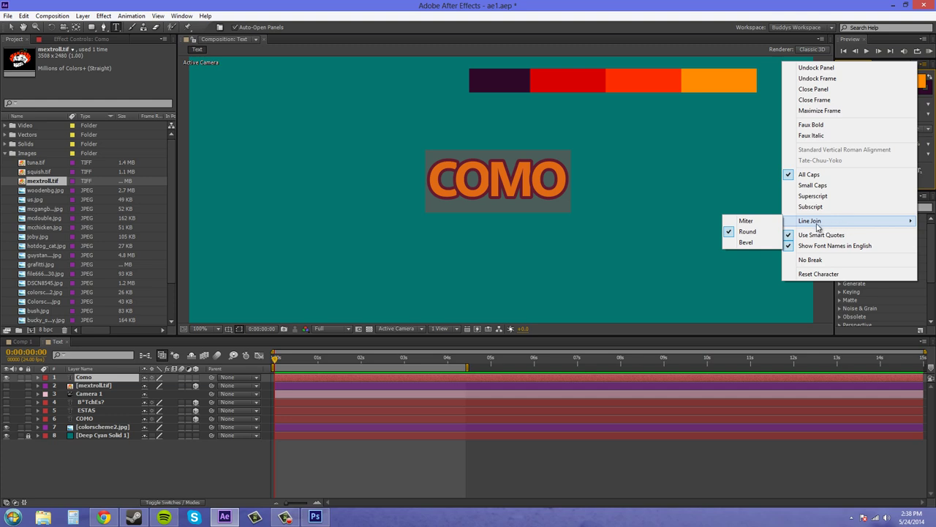
click(753, 232)
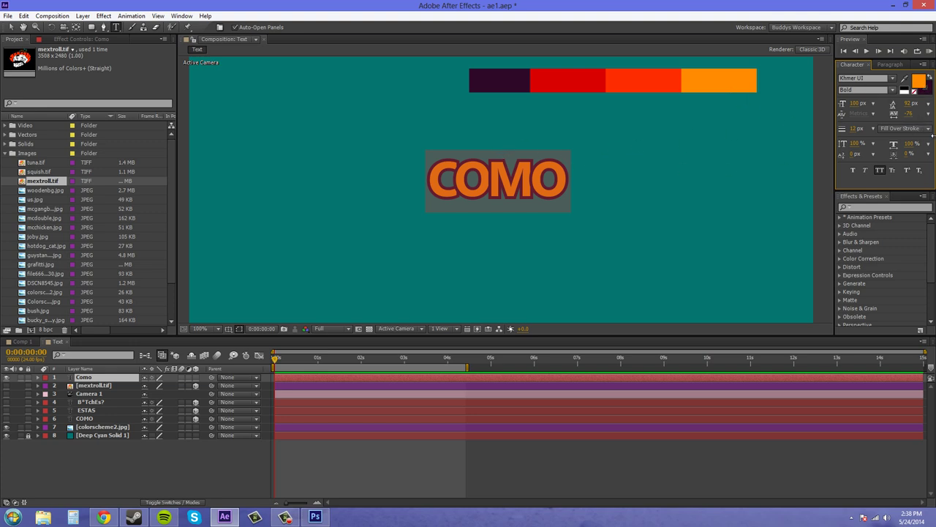
click(923, 64)
mouse_move(809, 220)
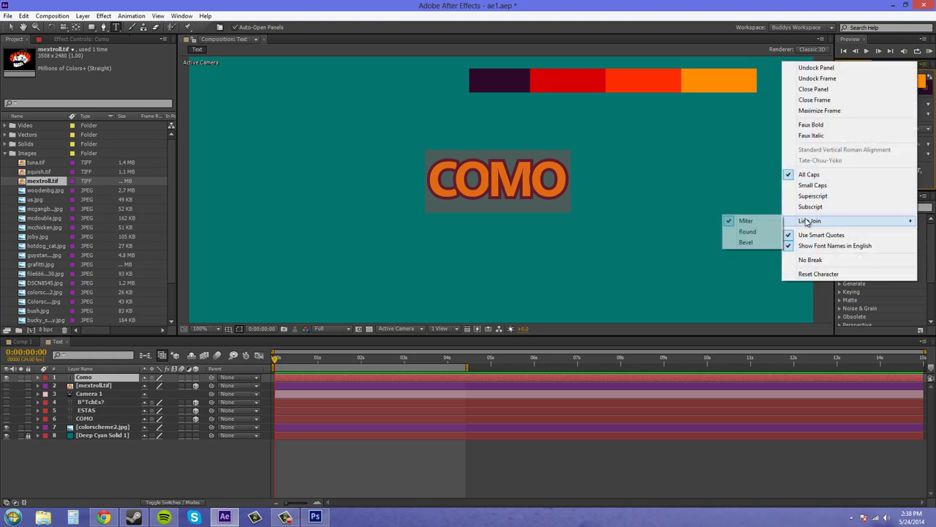
click(759, 232)
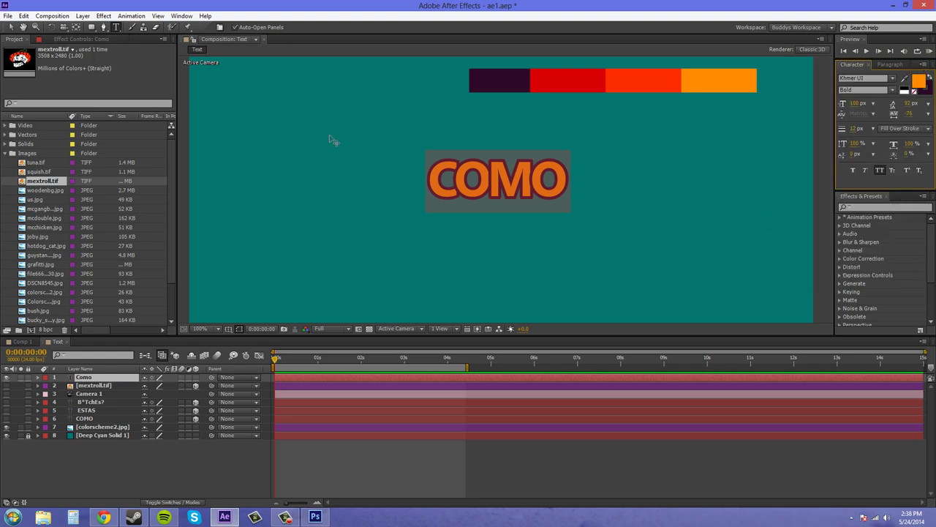
- Remove the three old text layers, Camera 1 and mextroll.tif, leaving the Como layer selected
click(15, 28)
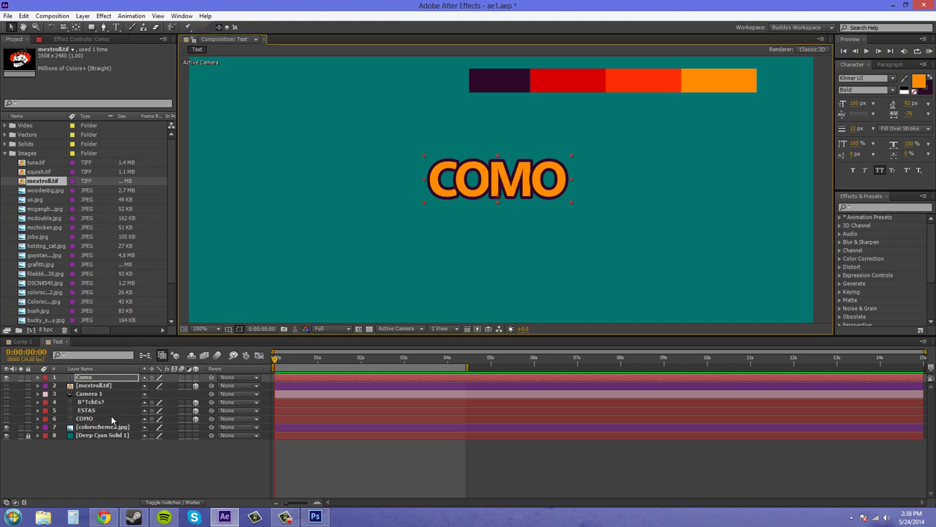
click(90, 404)
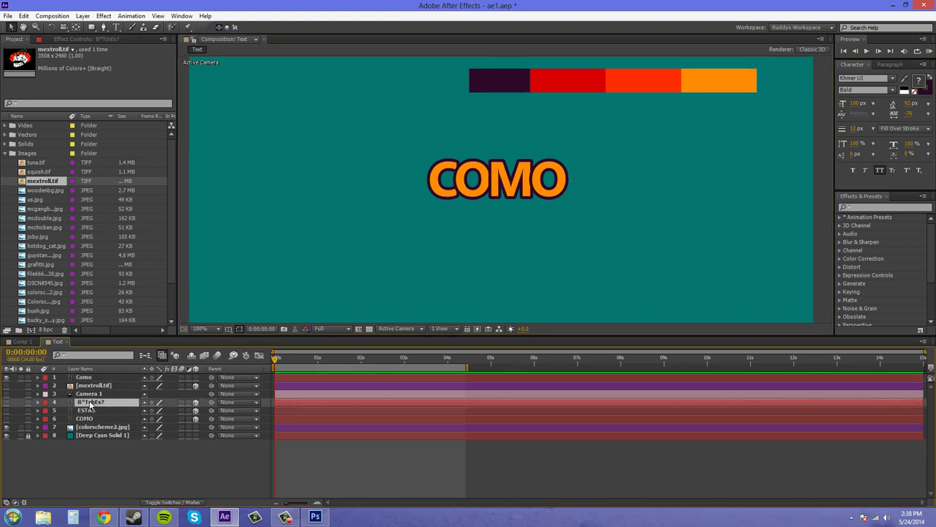
shift+click(92, 420)
key(Delete)
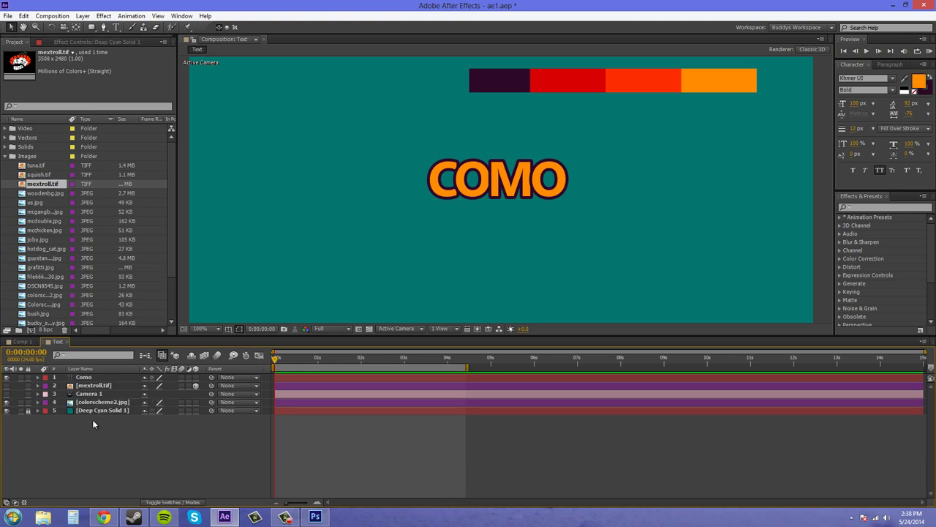
click(82, 395)
key(Delete)
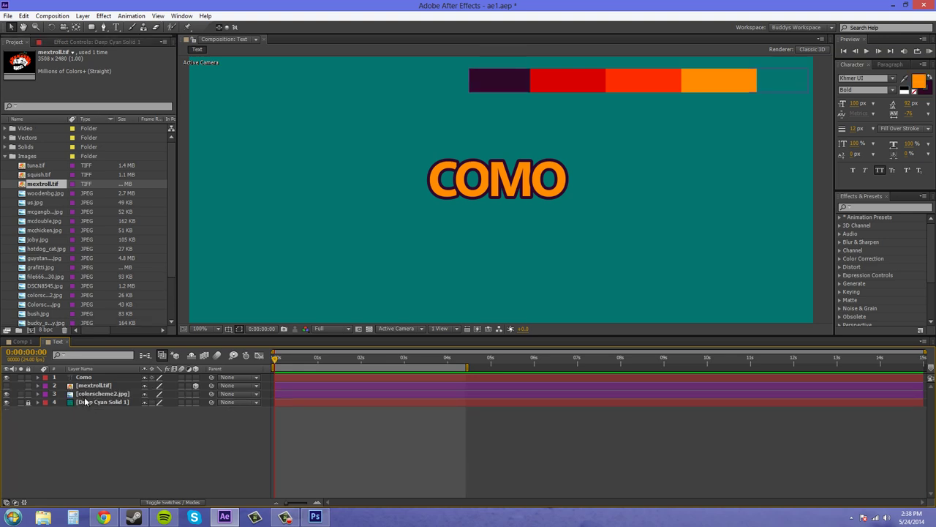
click(103, 387)
key(Delete)
click(91, 379)
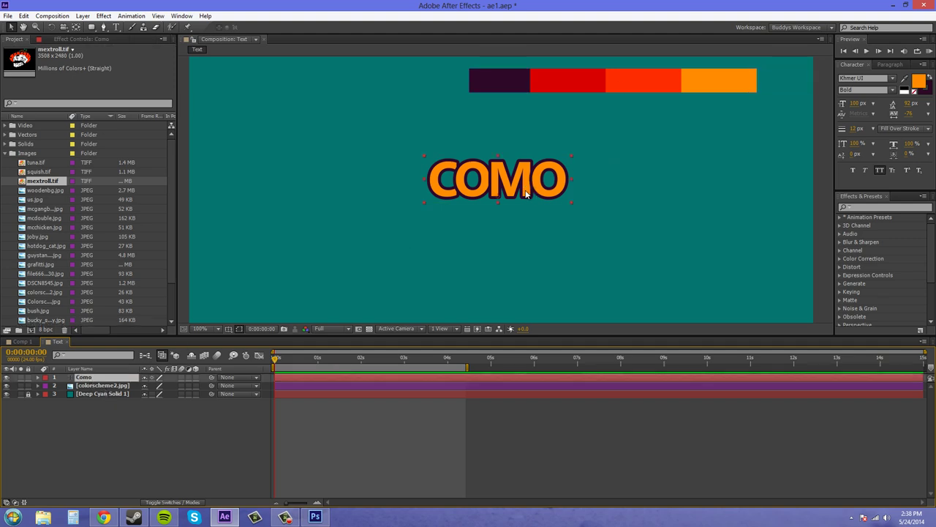
- Duplicate the Como layer, move the copy below it and retype it as ESTAS
key(ctrl+d)
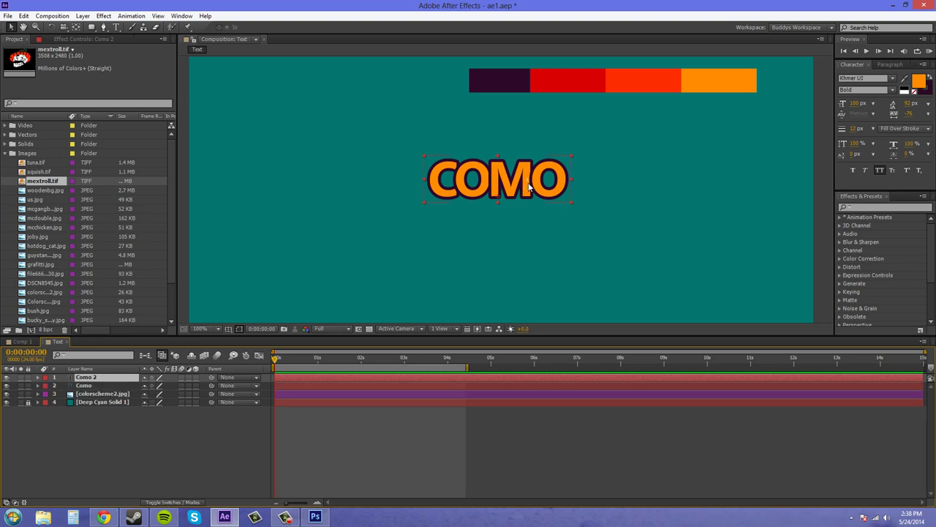
drag(531, 190, 527, 244)
double_click(526, 244)
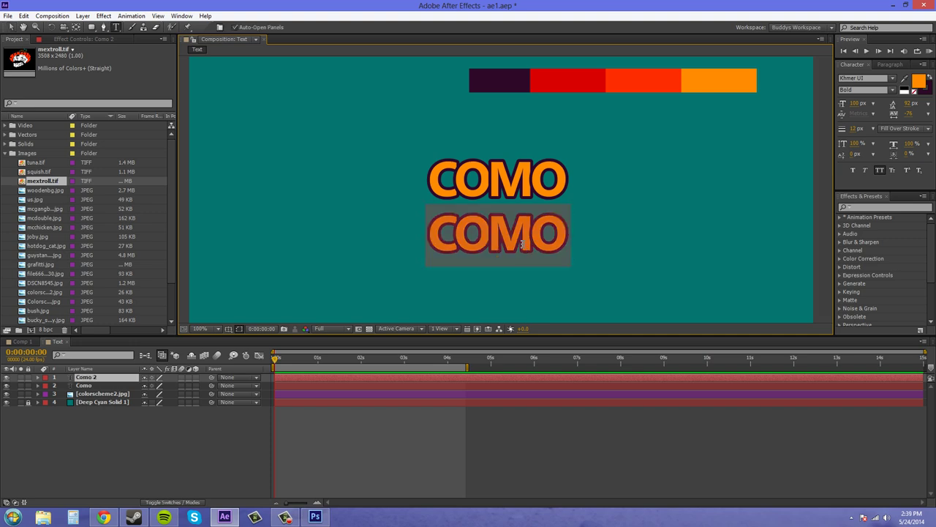
text(ESTAS)
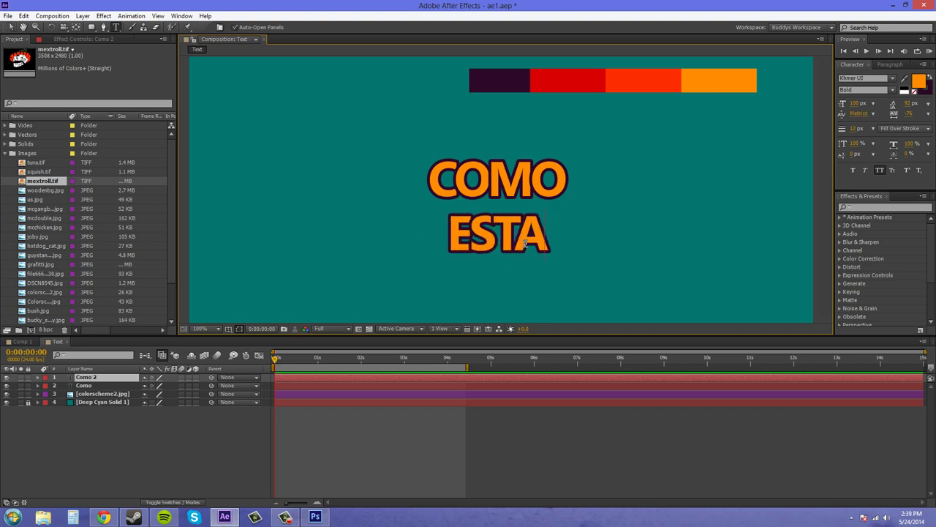
click(11, 26)
- Fill ESTAS with the red-orange bar colour and select the ESTAS layer
double_click(513, 240)
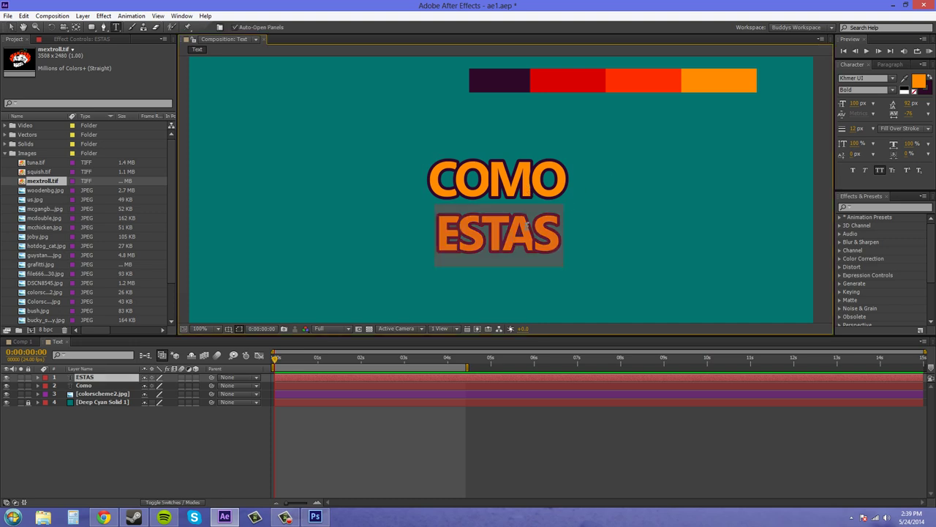
click(904, 79)
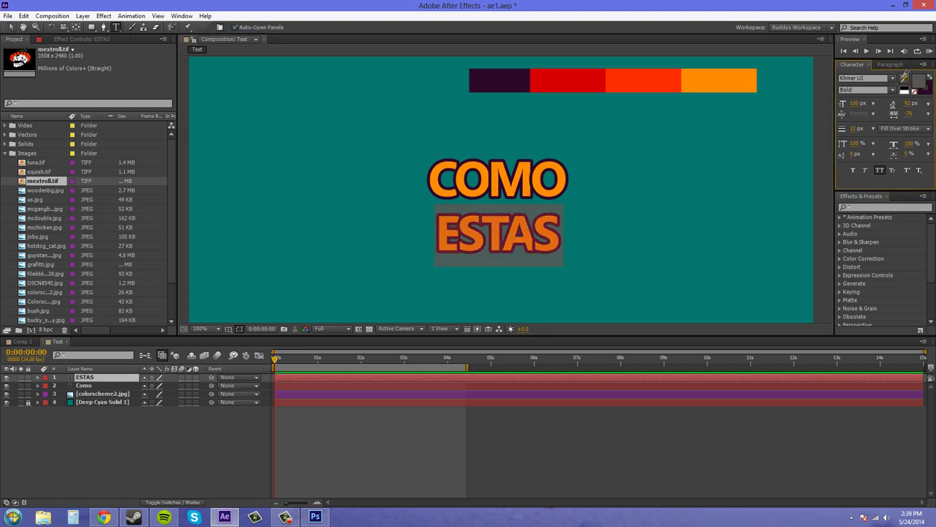
click(648, 81)
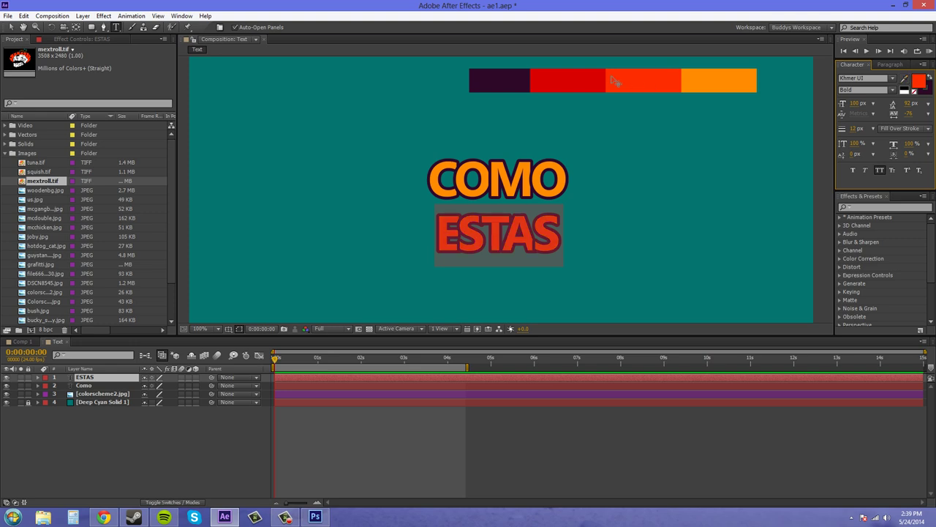
click(11, 27)
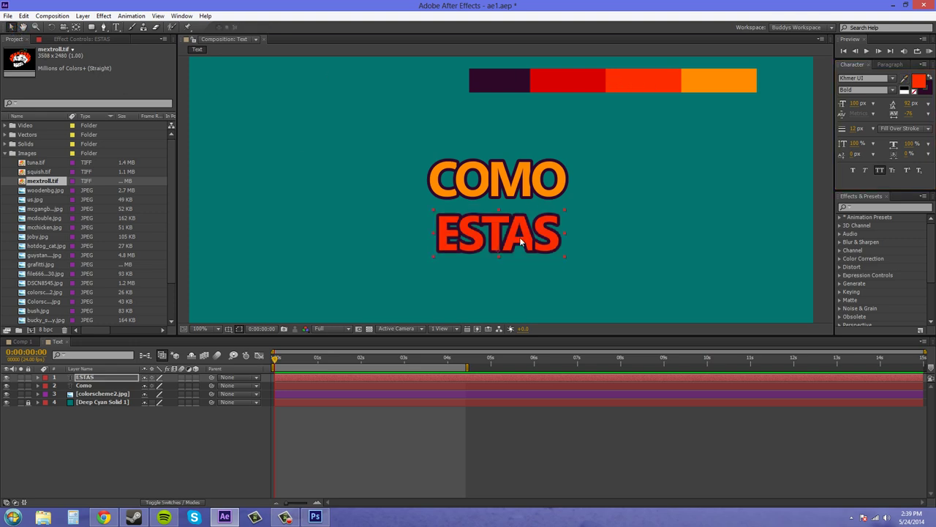
scroll(623, 237, down, 3)
click(91, 434)
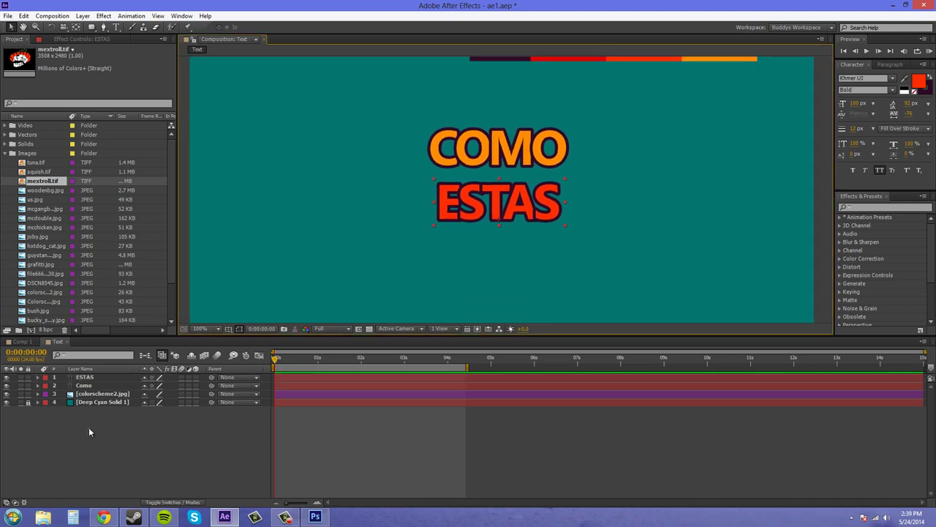
click(92, 379)
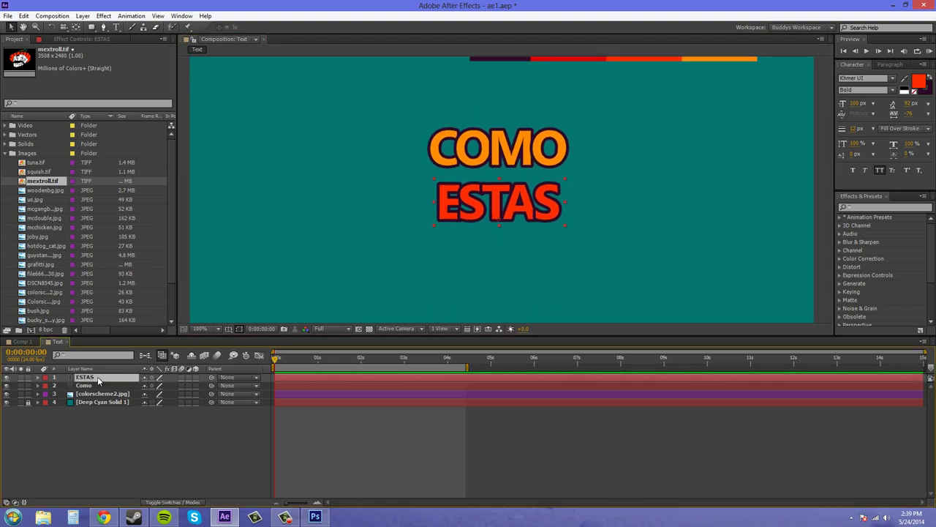
- Duplicate ESTAS, place the copy below it and retype it as B*TCHES
key(ctrl+d)
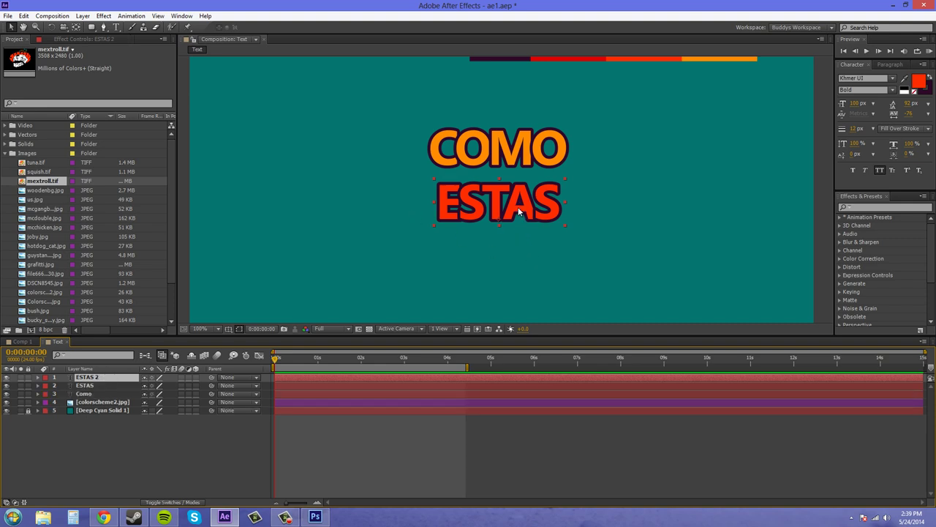
drag(518, 210, 516, 270)
double_click(516, 269)
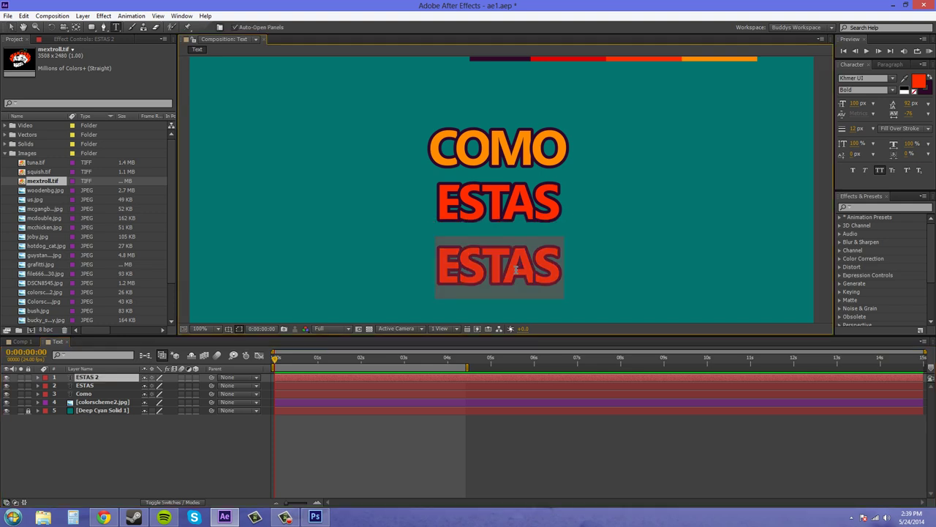
text(B*TCHES)
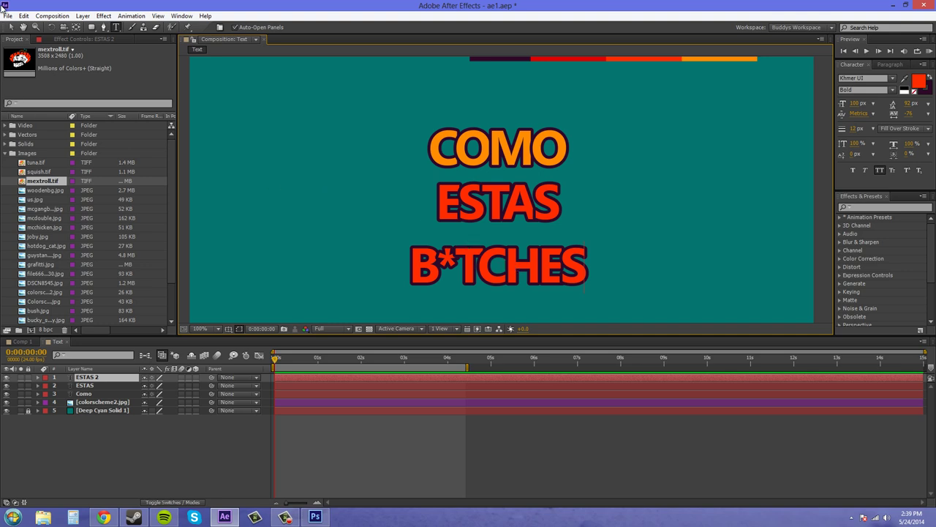
click(11, 26)
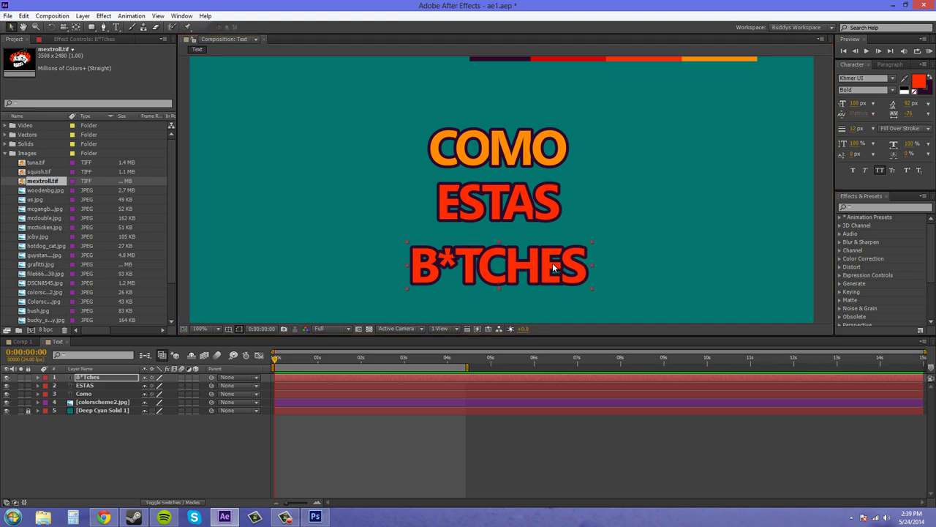
drag(524, 269, 525, 265)
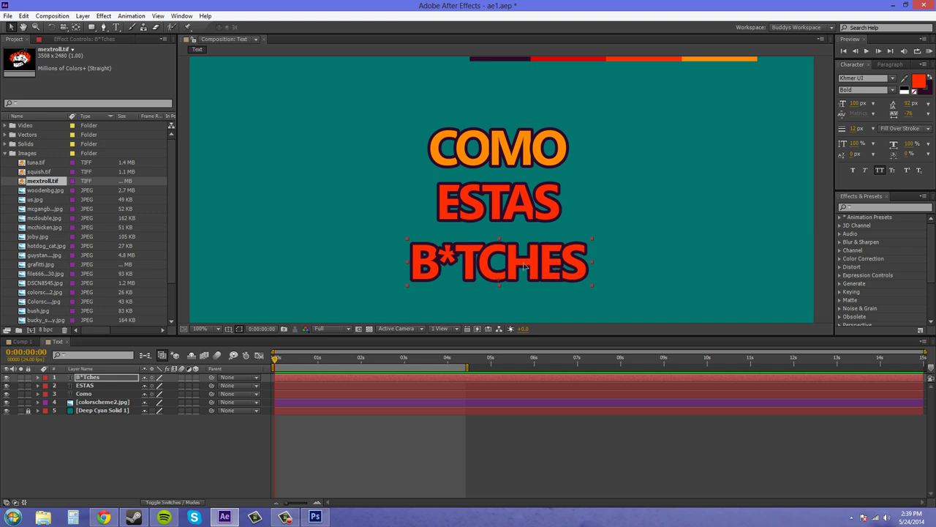
- Fill B*TCHES with the deep red sampled from the colour strip
double_click(581, 253)
click(919, 82)
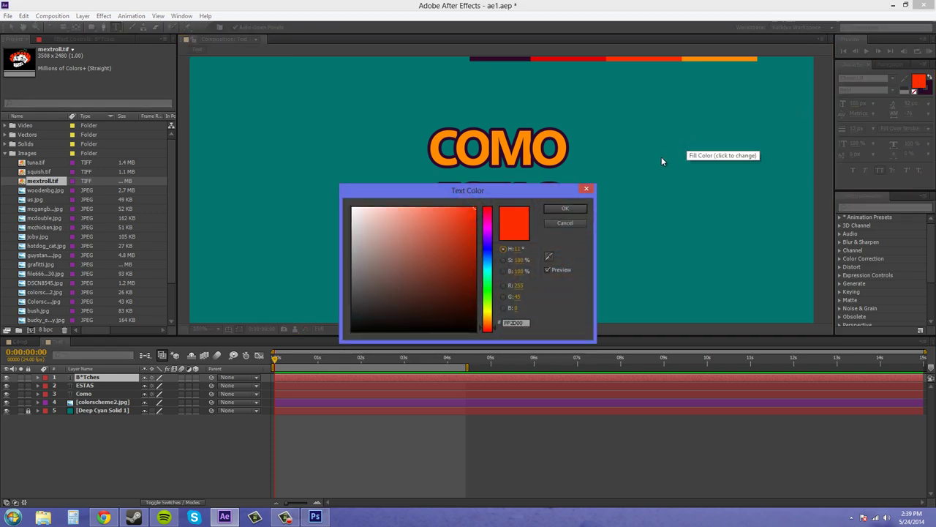
click(548, 256)
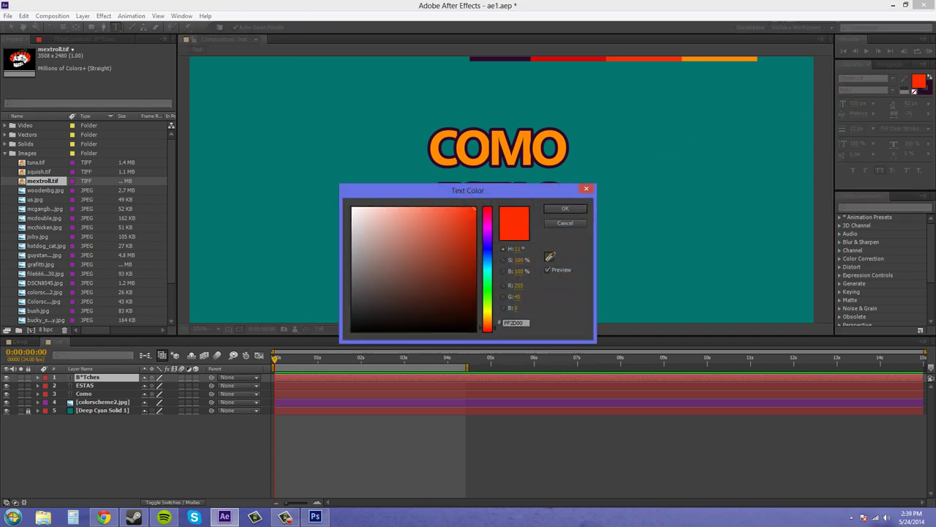
click(578, 60)
click(565, 208)
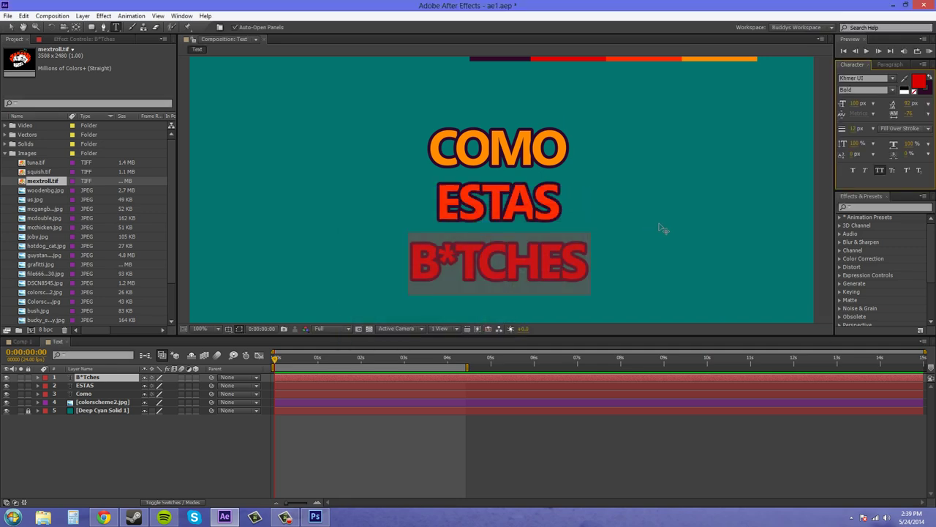
click(11, 26)
click(658, 216)
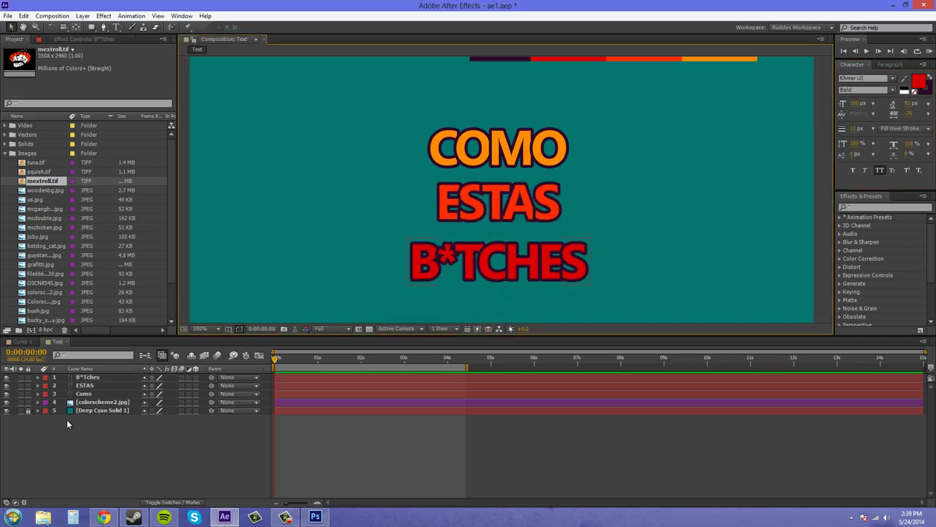
- Hide the colorscheme2.jpg reference image
click(7, 403)
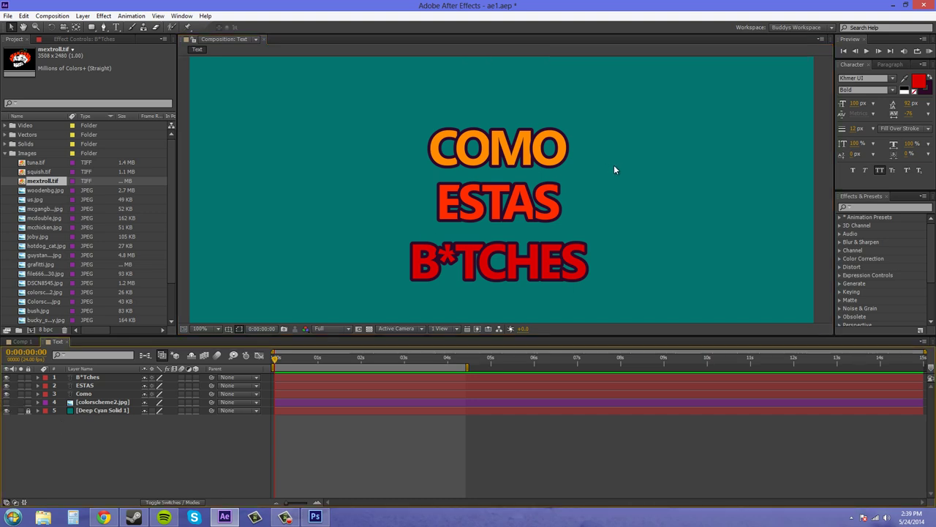
scroll(583, 204, down, 1)
scroll(570, 208, up, 1)
scroll(644, 205, down, 1)
scroll(643, 205, up, 1)
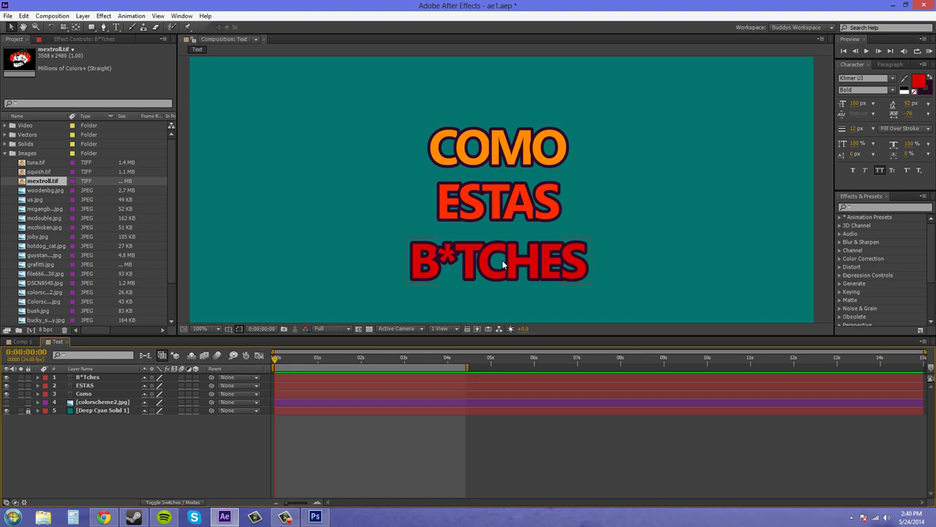
- Scale the COMO, ESTAS and B*TCHES layers together up to 152%
click(543, 259)
shift+click(525, 207)
shift+click(498, 163)
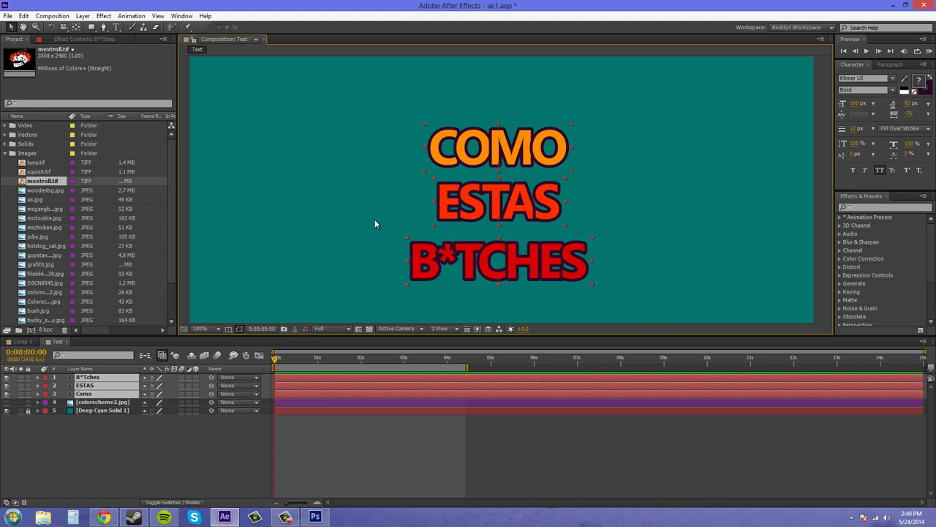
scroll(375, 219, down, 2)
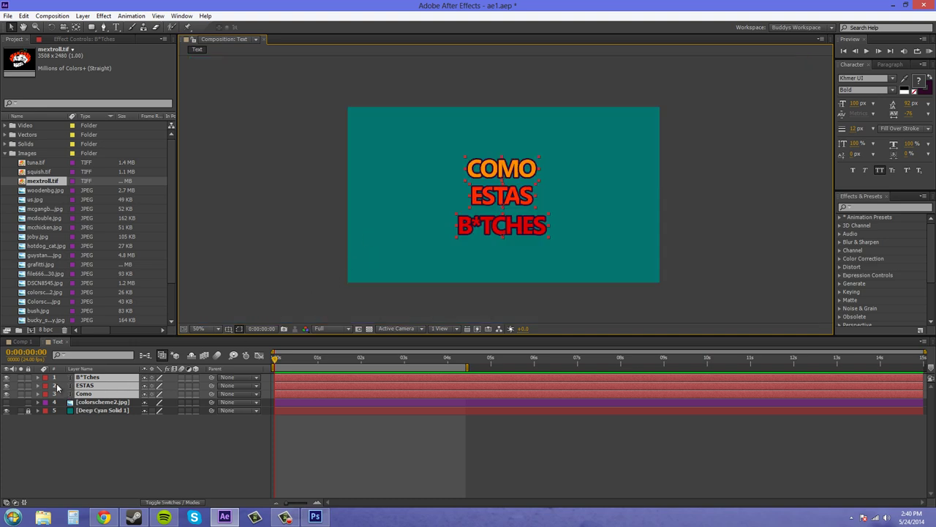
key(s)
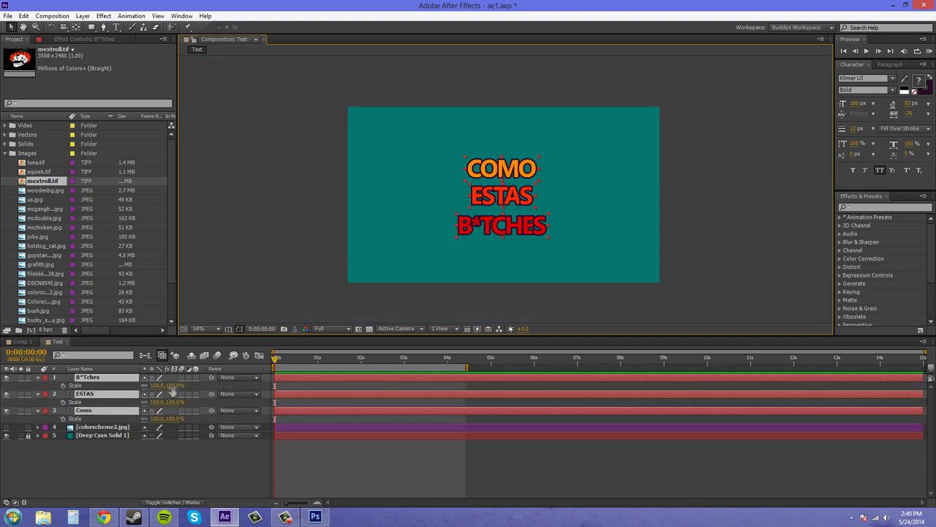
drag(168, 385, 197, 384)
click(202, 477)
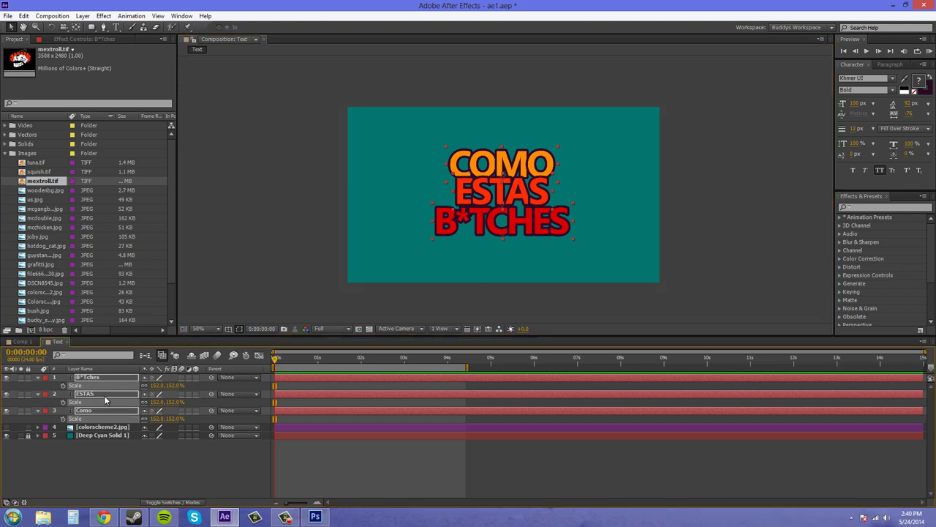
- Shift all three words about 50 px to the right as a group
key(s)
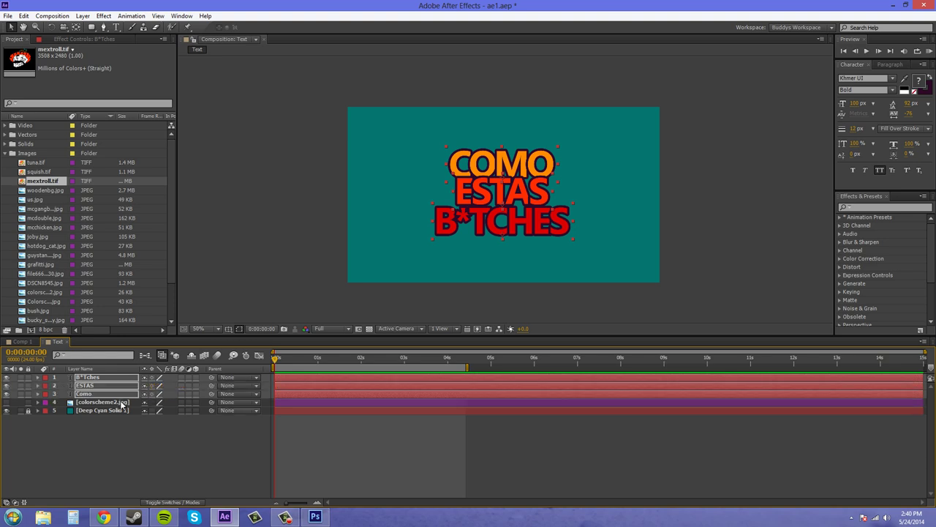
click(149, 440)
click(547, 174)
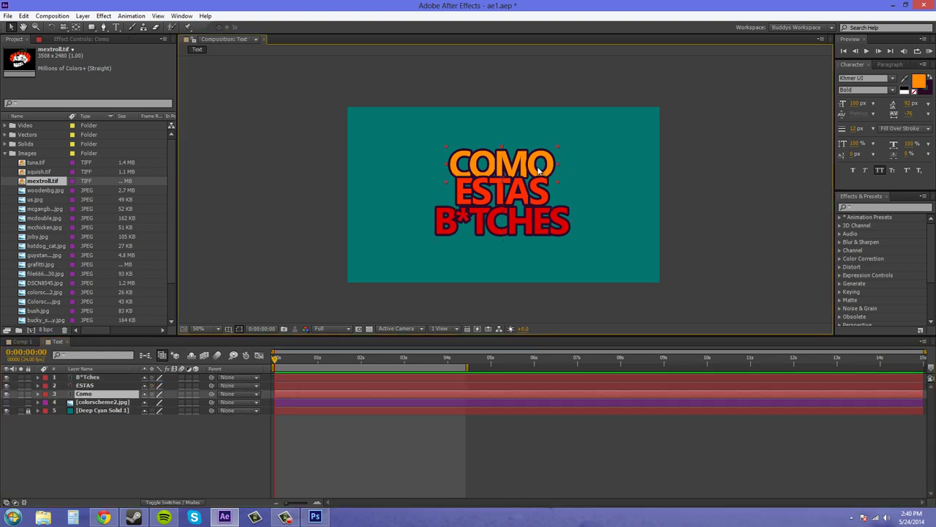
drag(527, 167, 554, 166)
key(ctrl+z)
shift+click(81, 379)
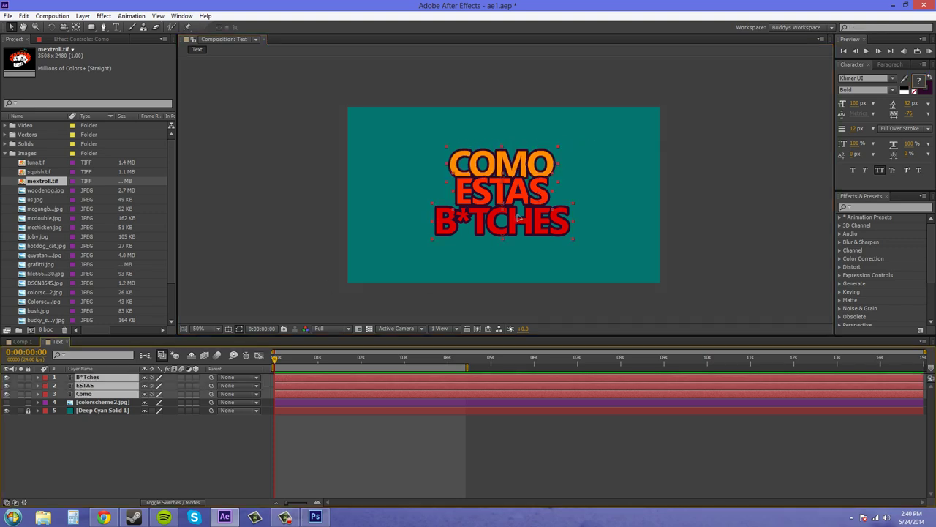
drag(517, 217, 567, 215)
click(712, 225)
- Raise COMO slightly and lower B*TCHES to spread the three lines evenly
click(559, 174)
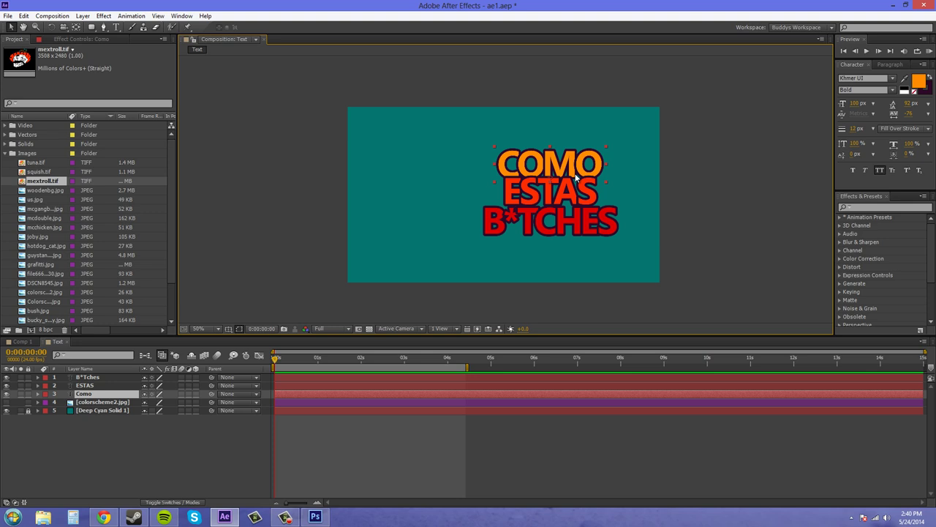
key(shift+Up)
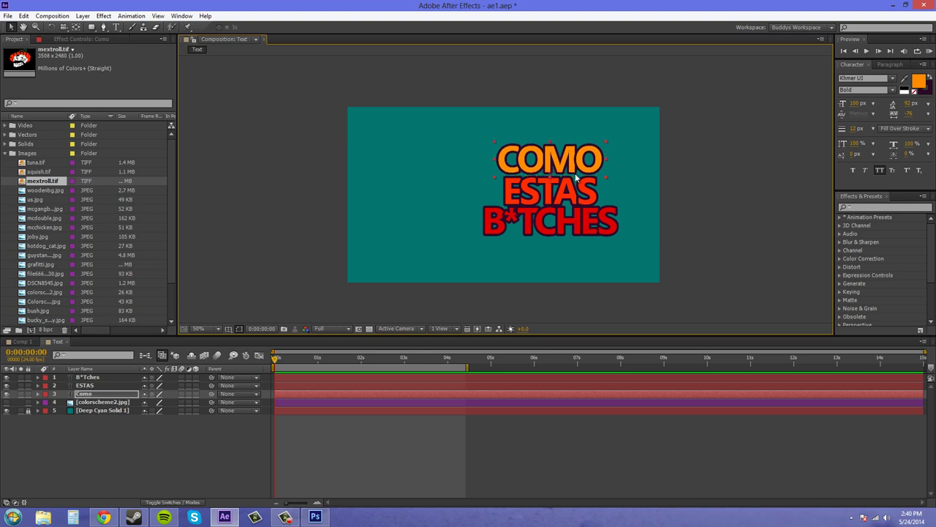
key(shift+Up)
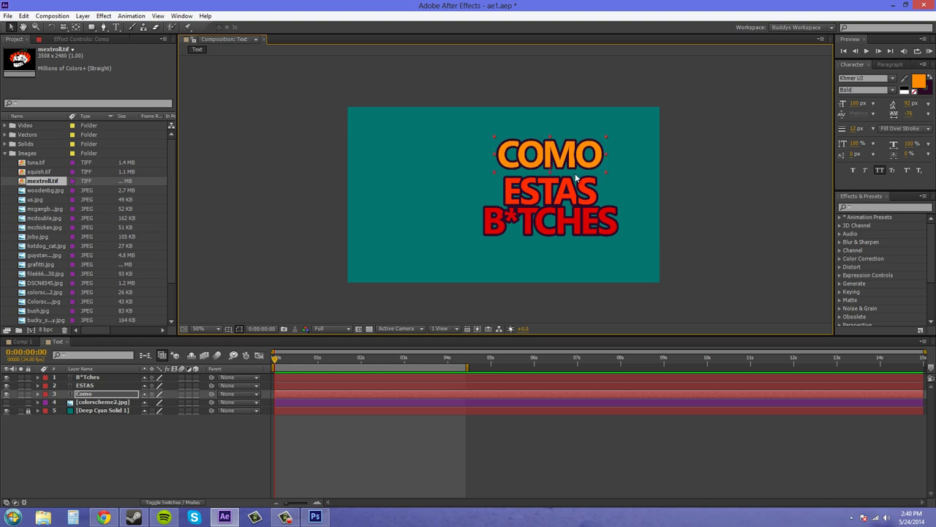
click(584, 230)
key(shift+Down)
key(shift+Down)
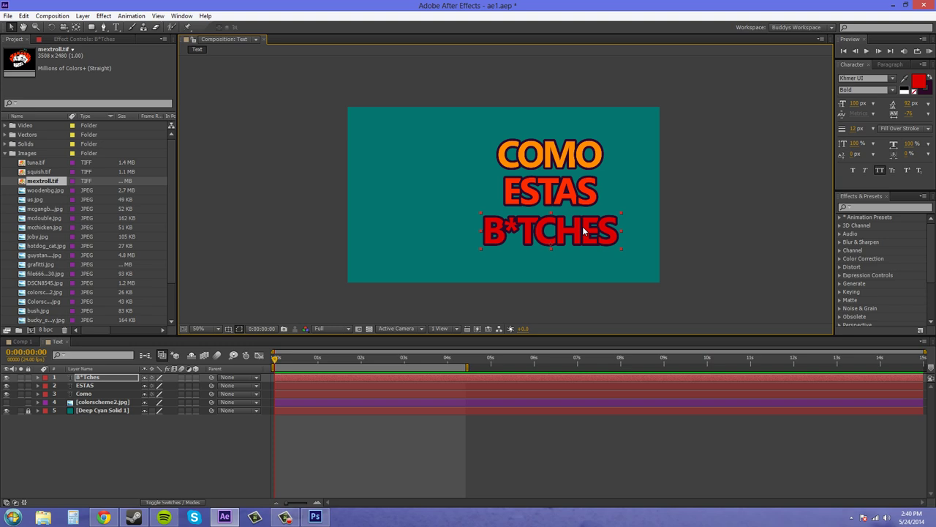
- Select the mextroll.tif image in the Project panel and switch to Photoshop
click(102, 254)
click(41, 183)
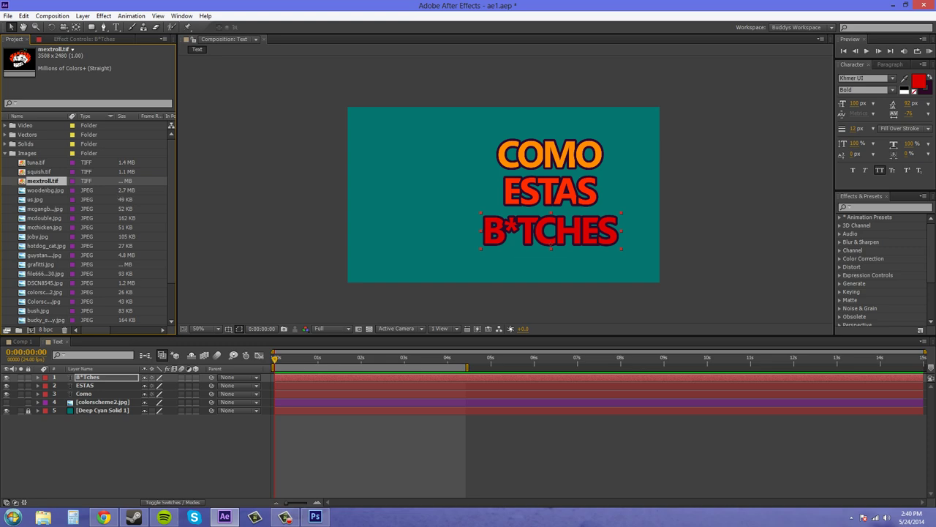
click(133, 517)
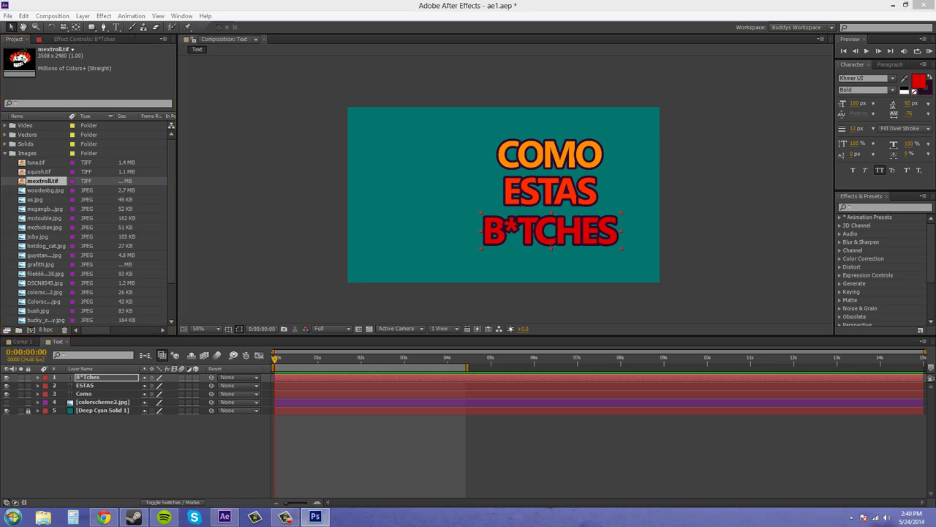
click(315, 517)
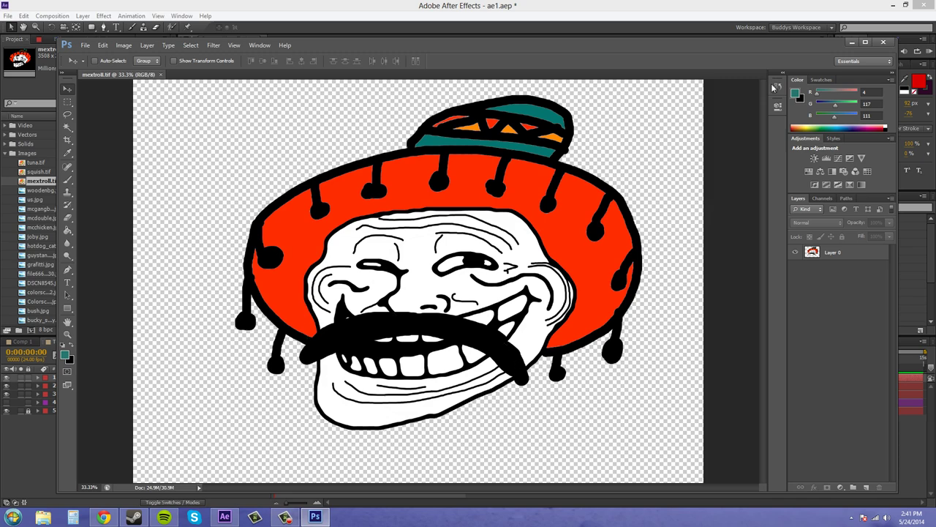
- Back in After Effects, place mextroll.tif left of the words and scale it down to 18%
click(852, 41)
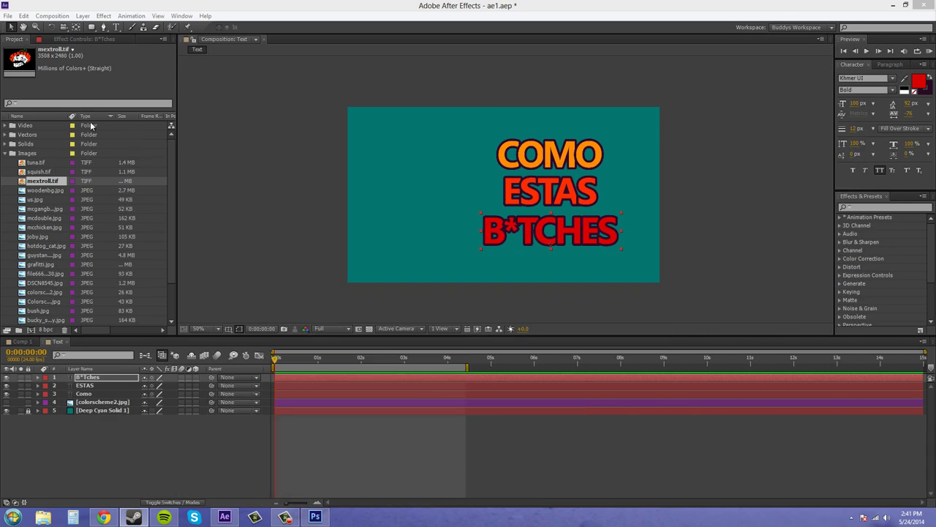
drag(42, 182, 468, 255)
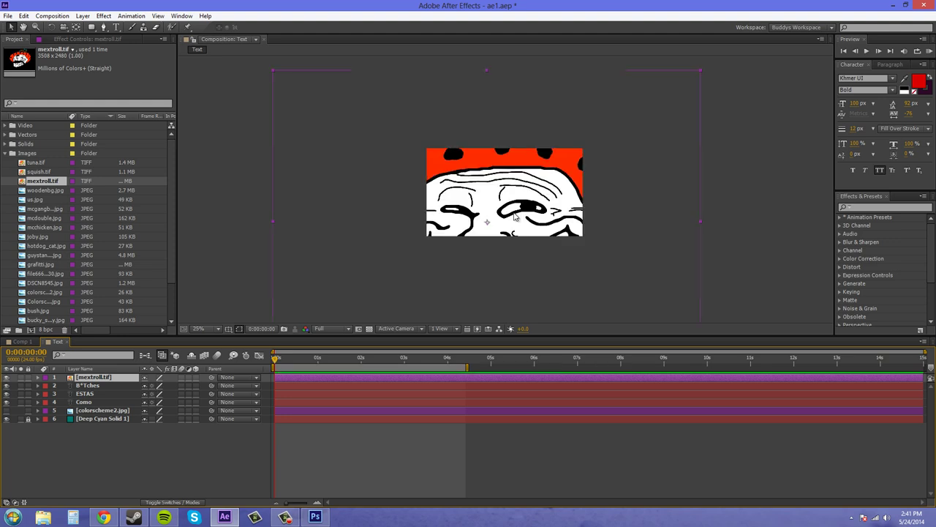
key(s)
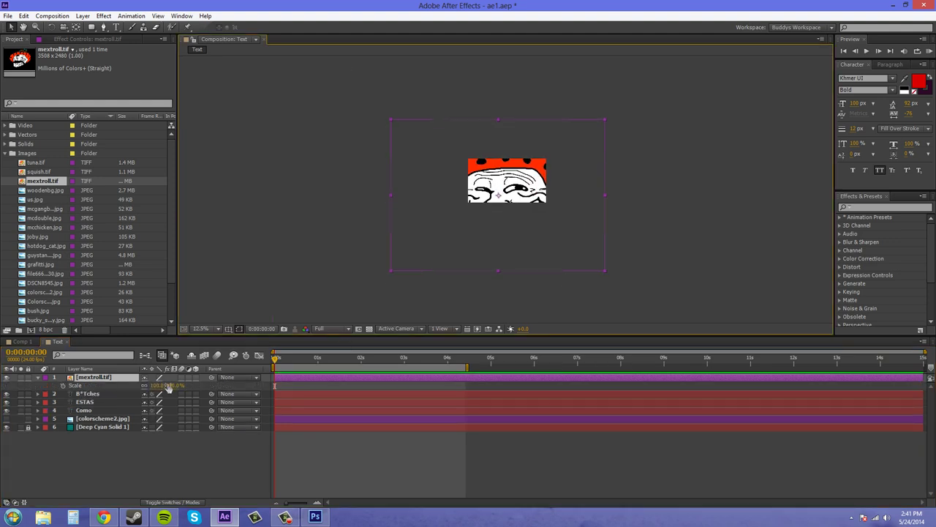
drag(168, 388, 131, 385)
scroll(468, 217, up, 4)
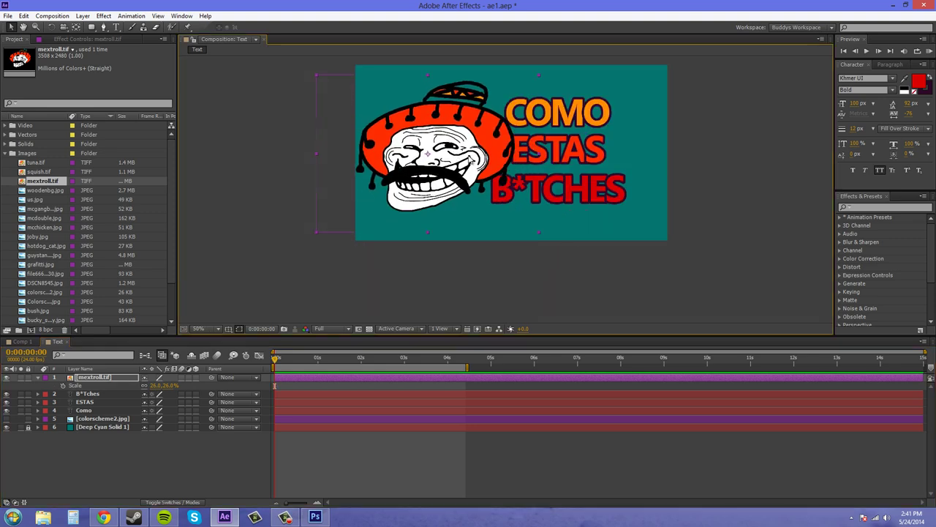
drag(168, 384, 164, 388)
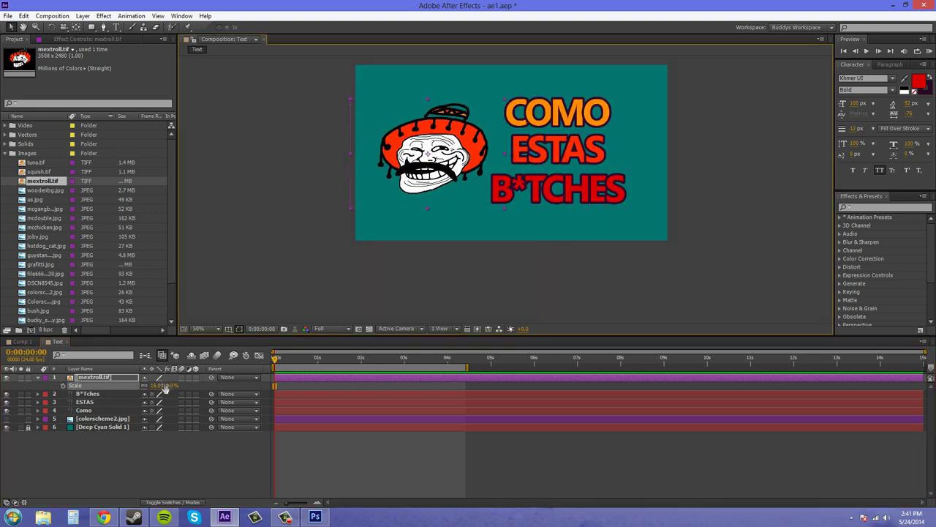
click(753, 187)
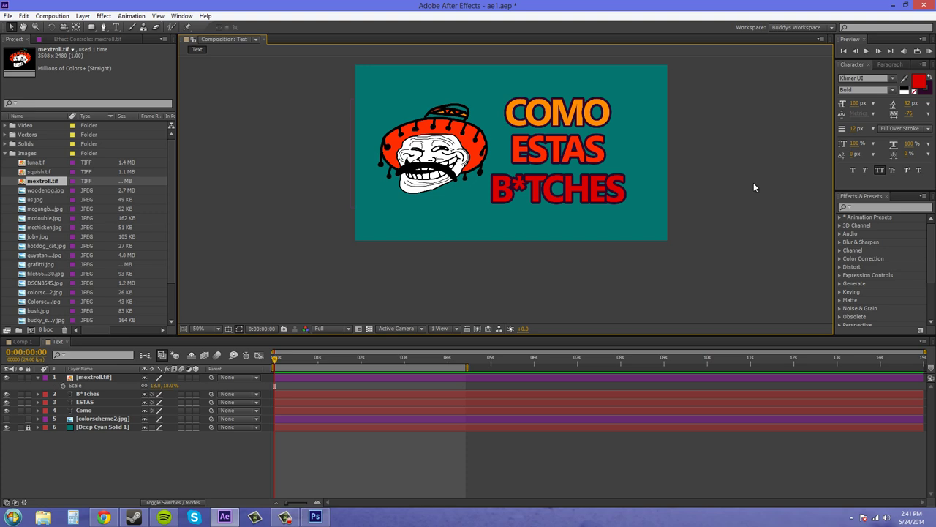
click(38, 377)
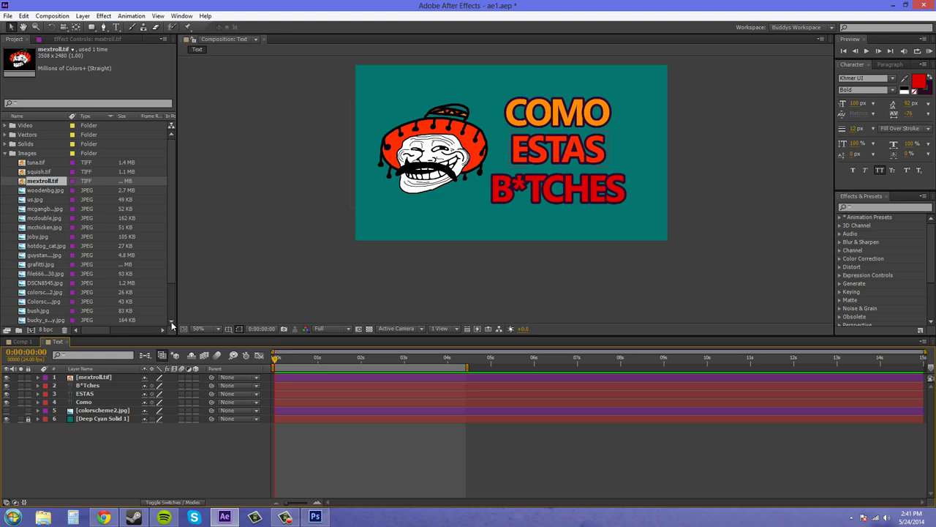
- Add a new Camera 1 layer to the Text composition with the default camera settings
click(83, 15)
mouse_move(158, 32)
click(273, 59)
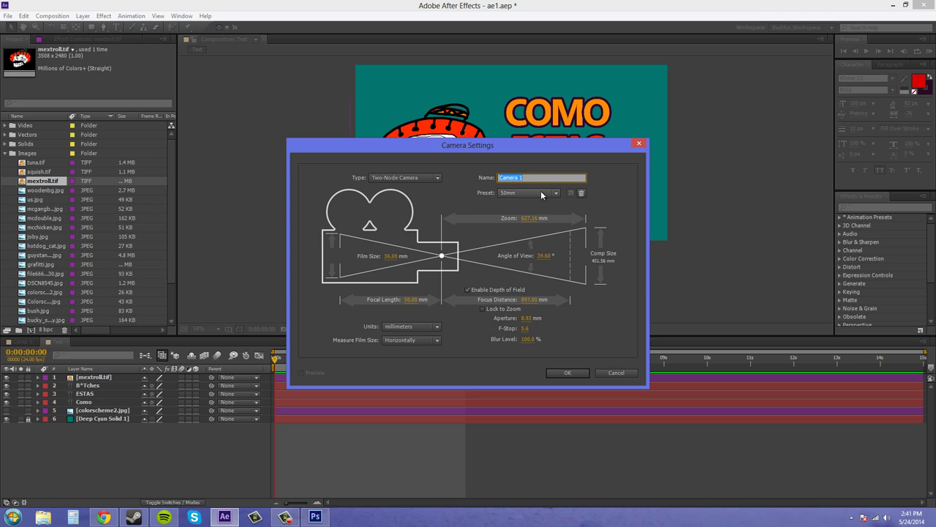
click(568, 373)
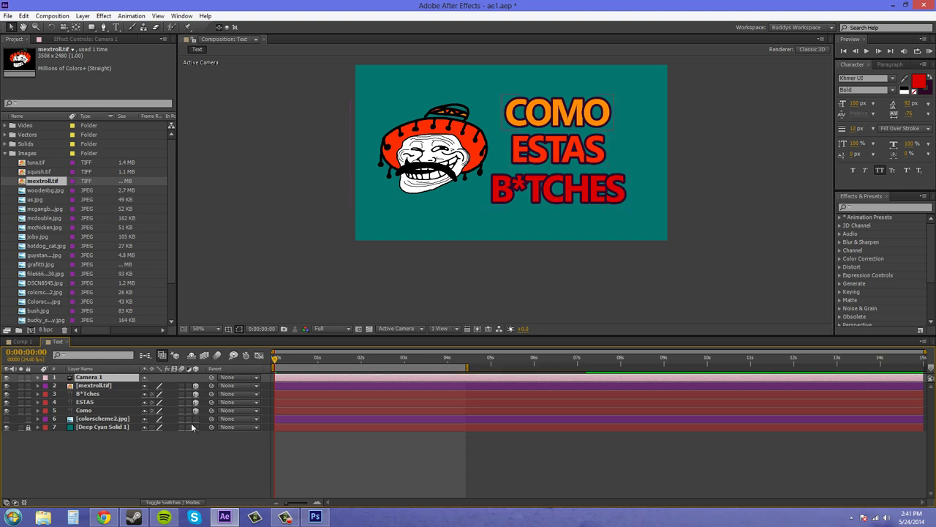
click(190, 458)
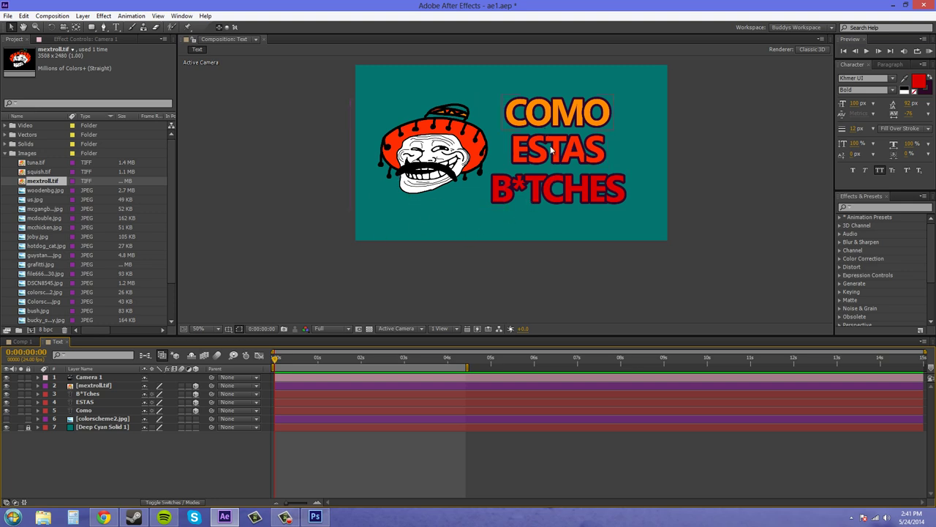
- Separate the COMO layer's Position into X, Y and Z values (831.0, 248.8, 0.0)
click(559, 109)
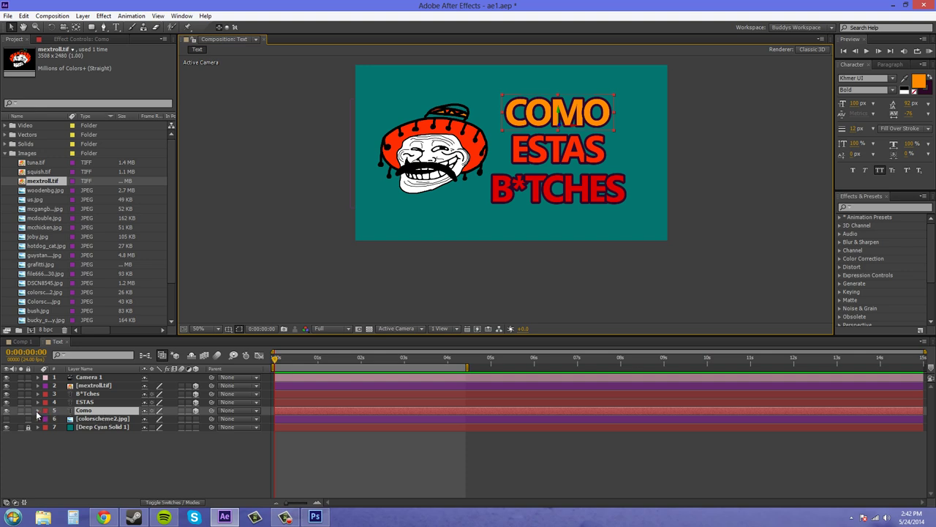
key(p)
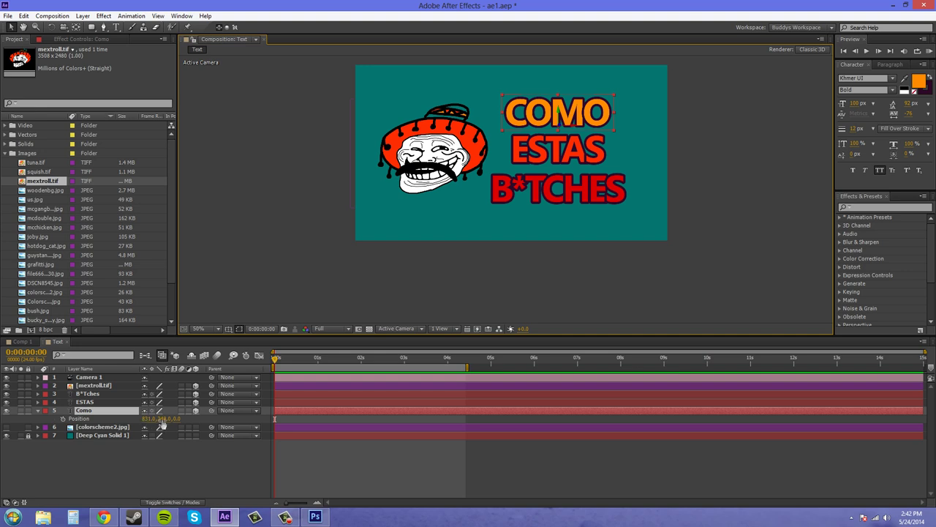
click(78, 419)
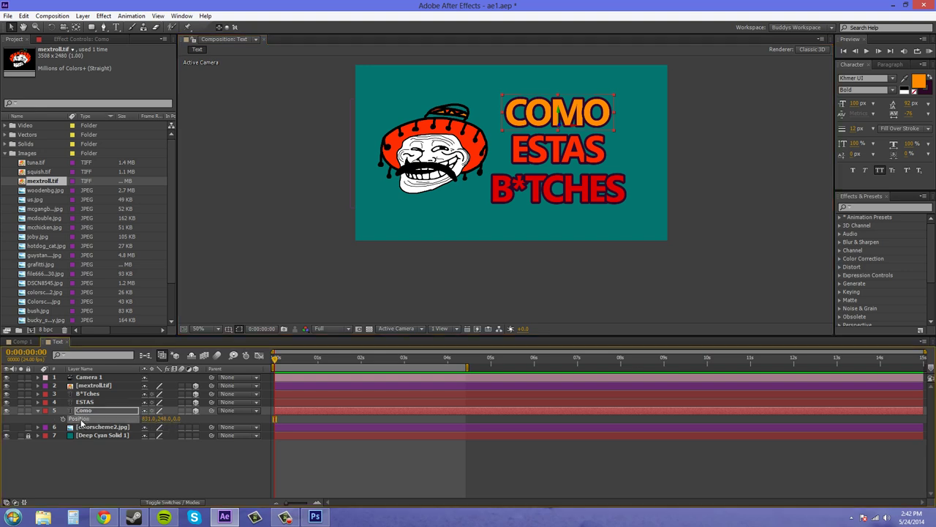
right_click(82, 423)
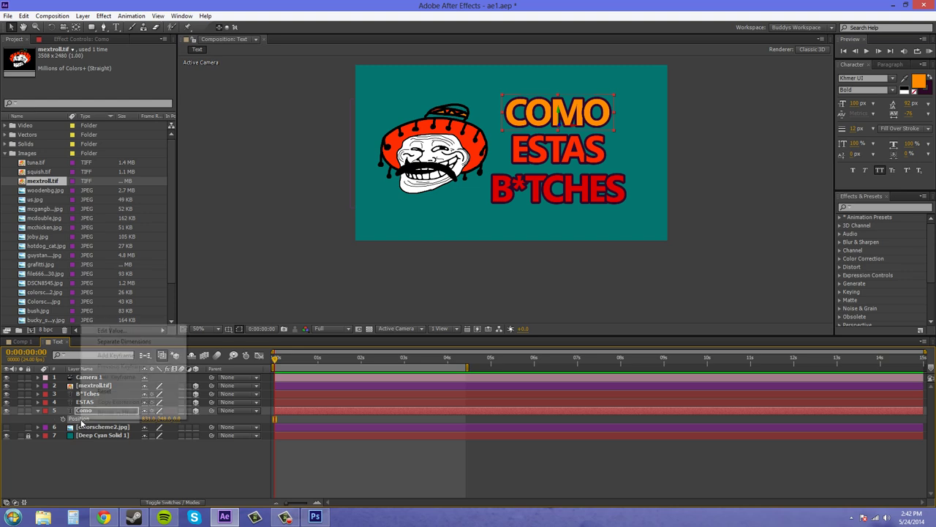
click(122, 342)
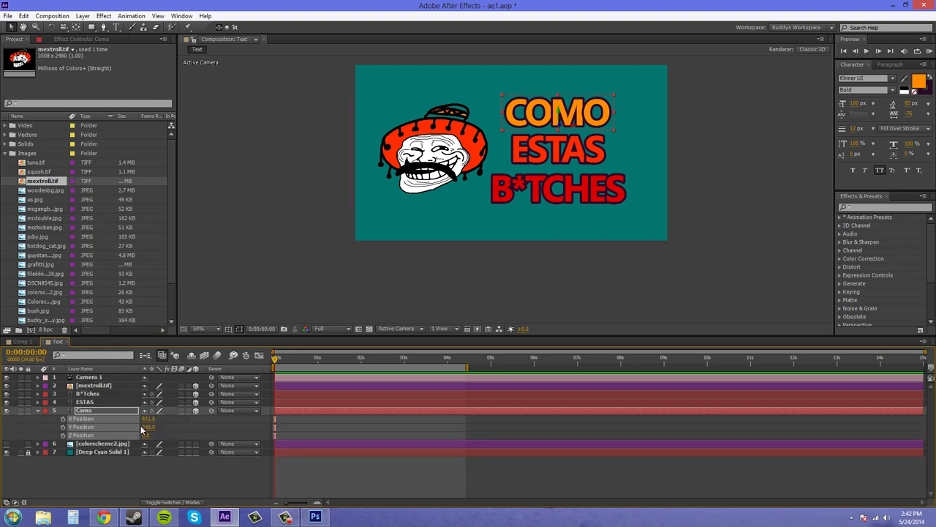
click(139, 472)
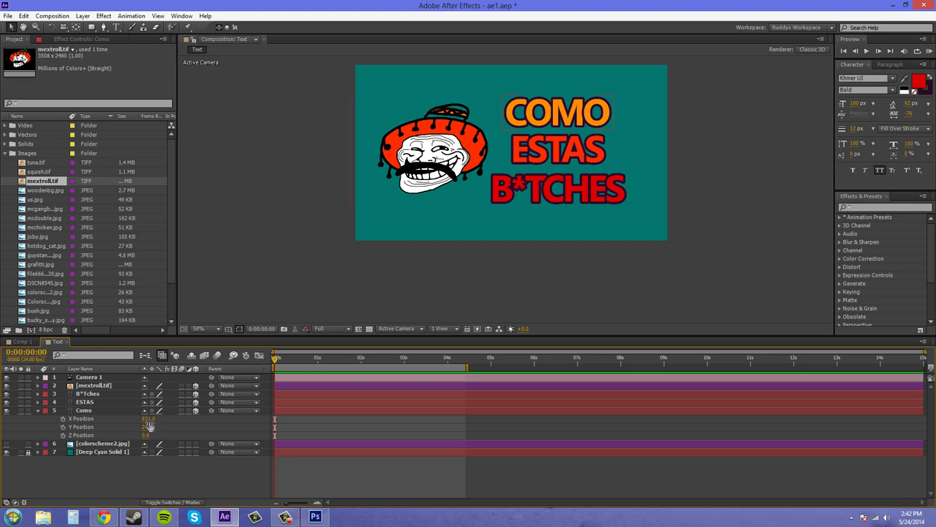